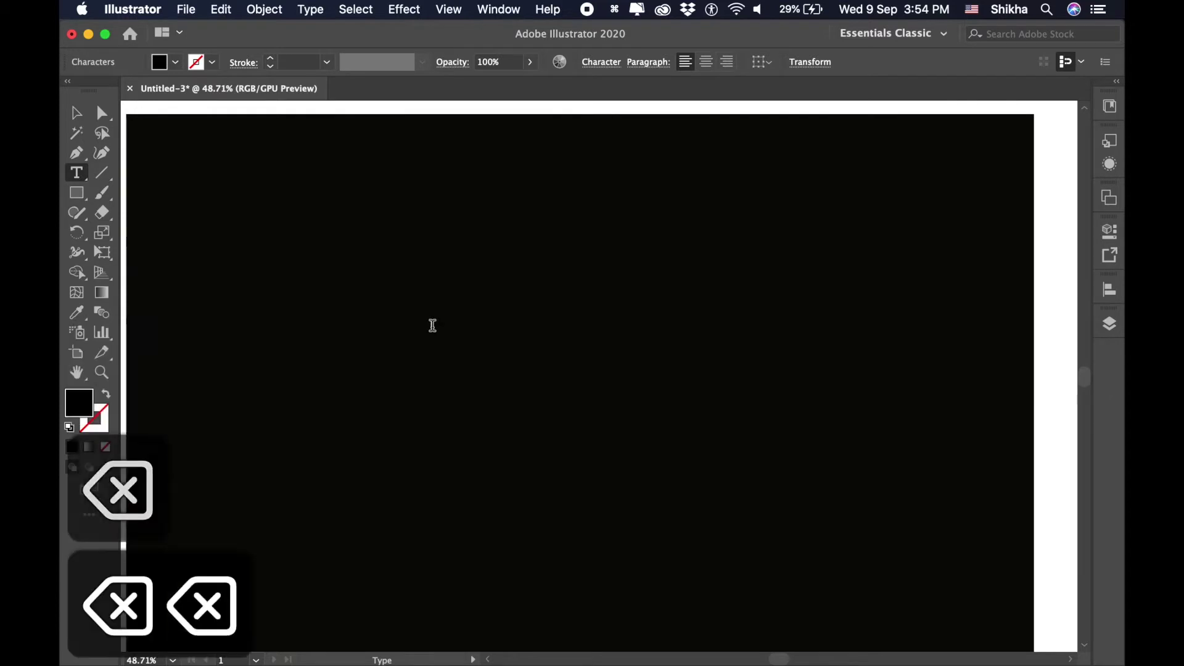
Step: Write the text GRAPHIC on the black artboard and scale it up to a larger size
type("Ad")
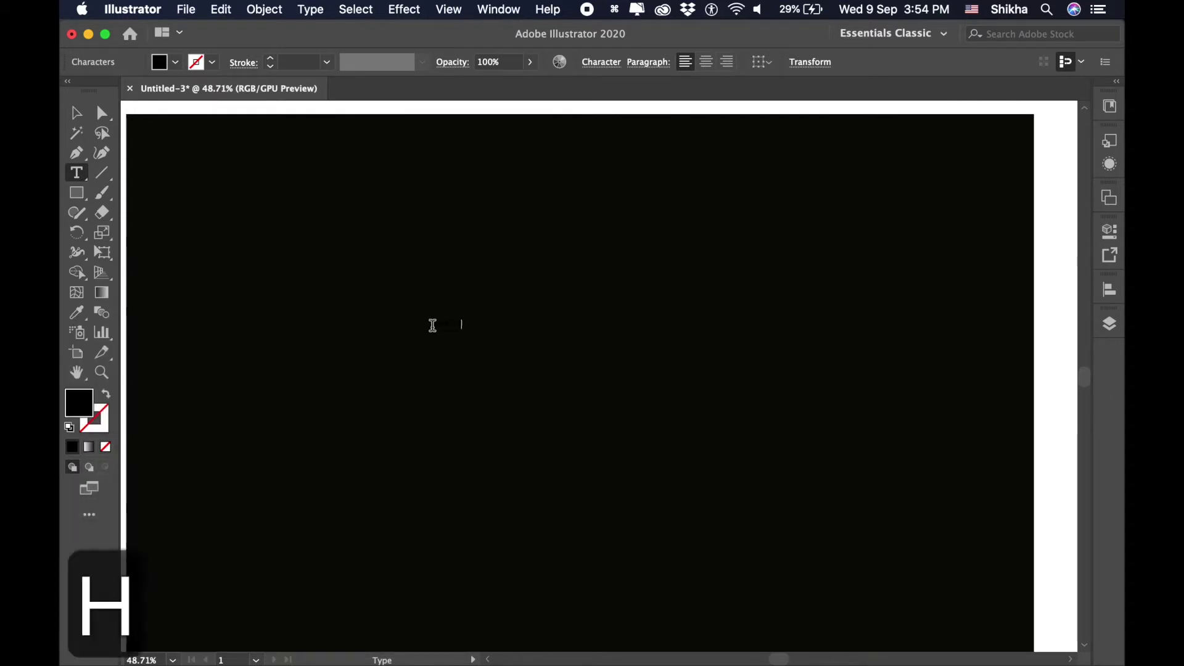
type("C")
left_click(76, 114)
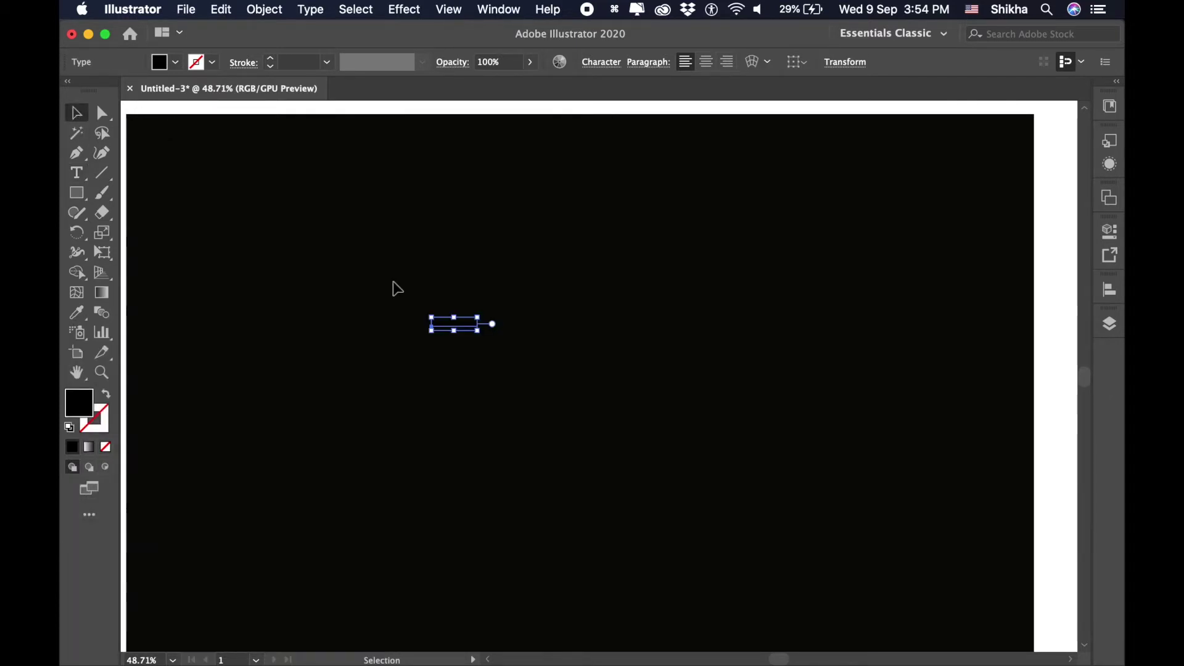
left_click_drag(489, 331, 778, 469)
Step: Fill the text with white
double_click(79, 403)
left_click(1026, 353)
left_click(1028, 306)
Step: Correct the text so it reads GRAPHIC and enlarge it across most of the black artboard
double_click(678, 364)
key("BackSpace")
key("Escape")
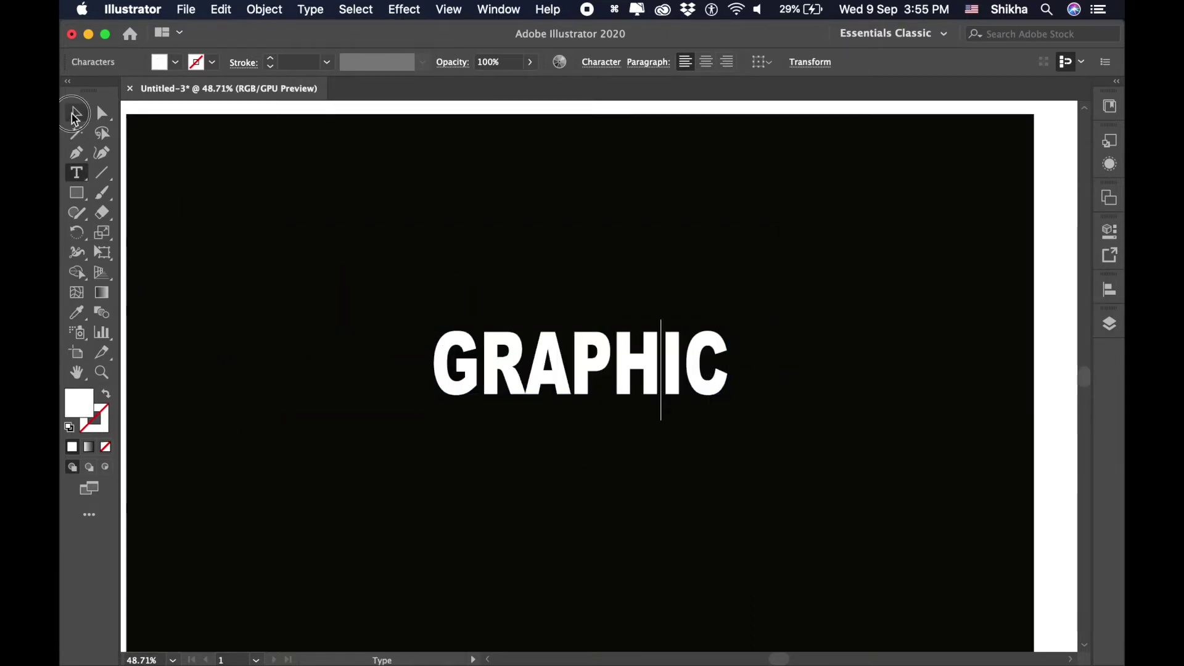
left_click_drag(731, 421, 907, 524)
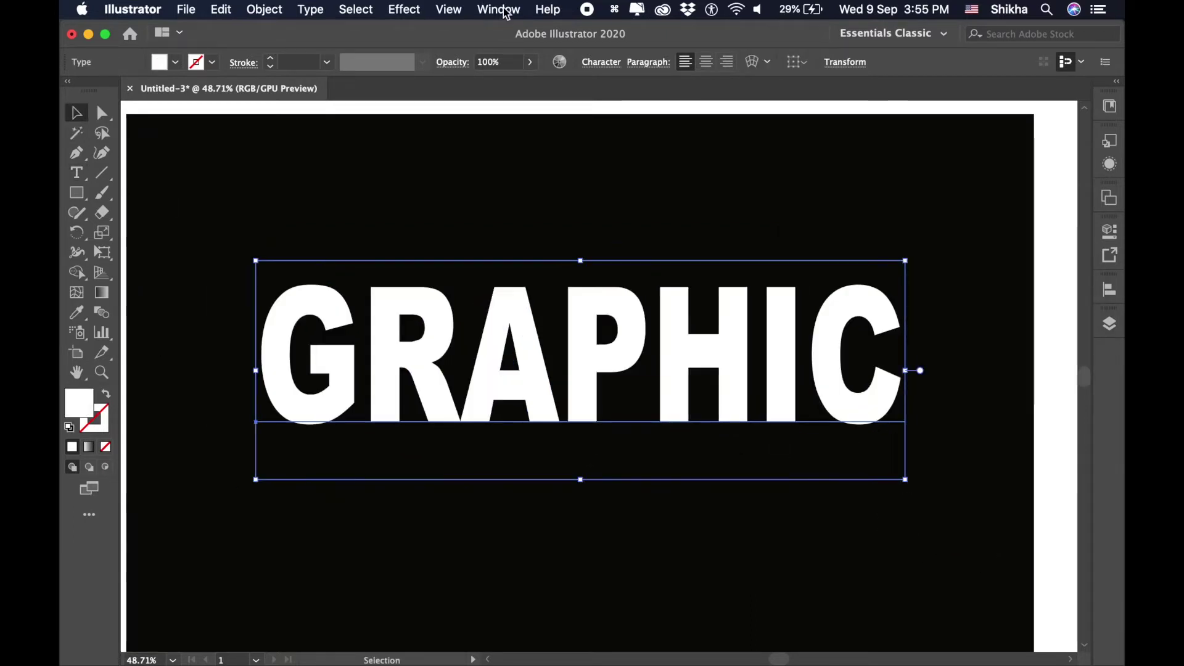
Step: Change the word to a rounded, handwriting-style font and resize it to fill the middle of the artboard
left_click(601, 62)
left_click(592, 87)
left_click(489, 228)
left_click_drag(788, 487, 928, 542)
Step: Convert the GRAPHIC text to outlines
key("shift+super+o")
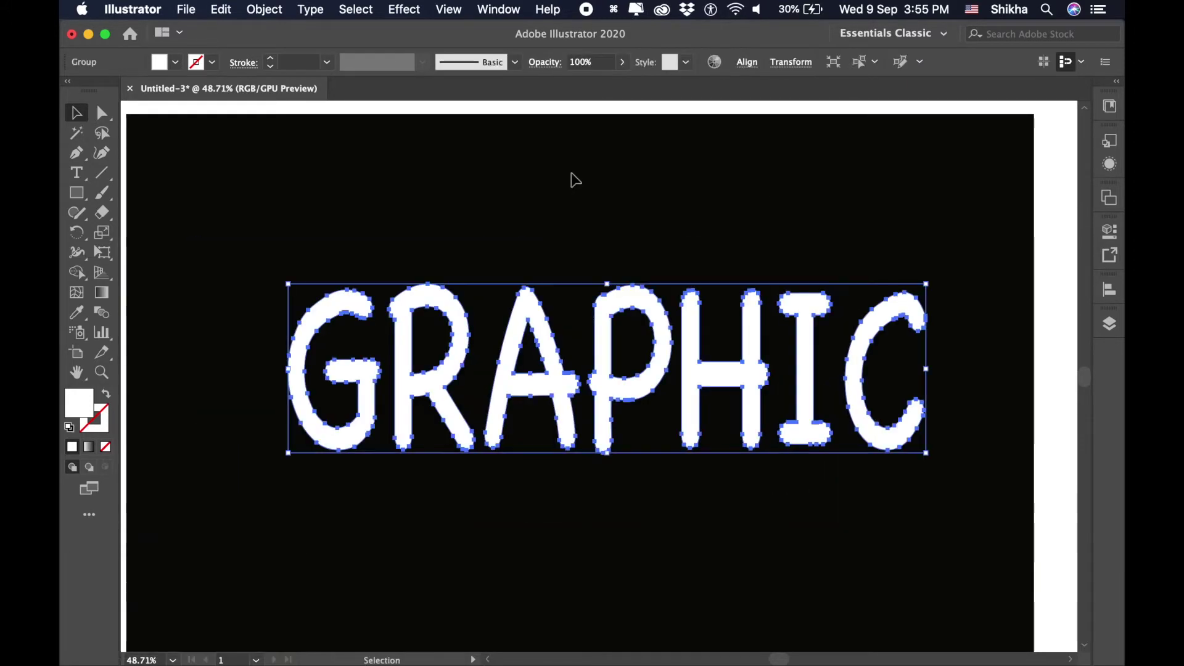
left_click(489, 228)
left_click(515, 302)
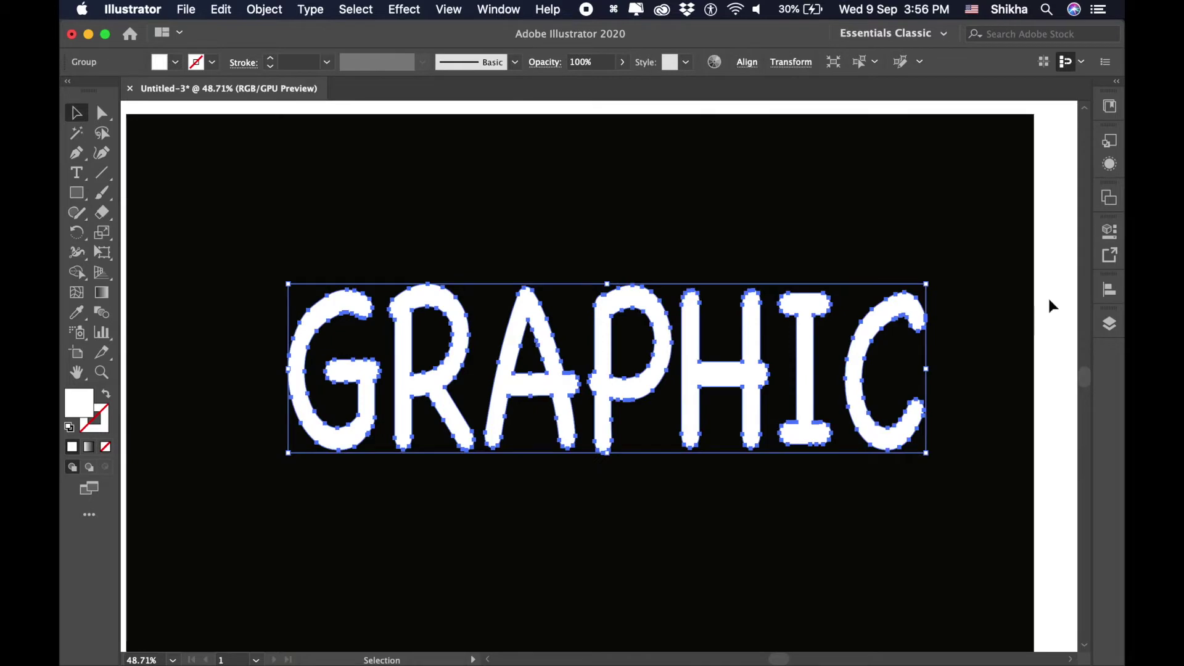
Step: Fill the outlined letters with the green swatch R=57 G=181 B=74
left_click(498, 9)
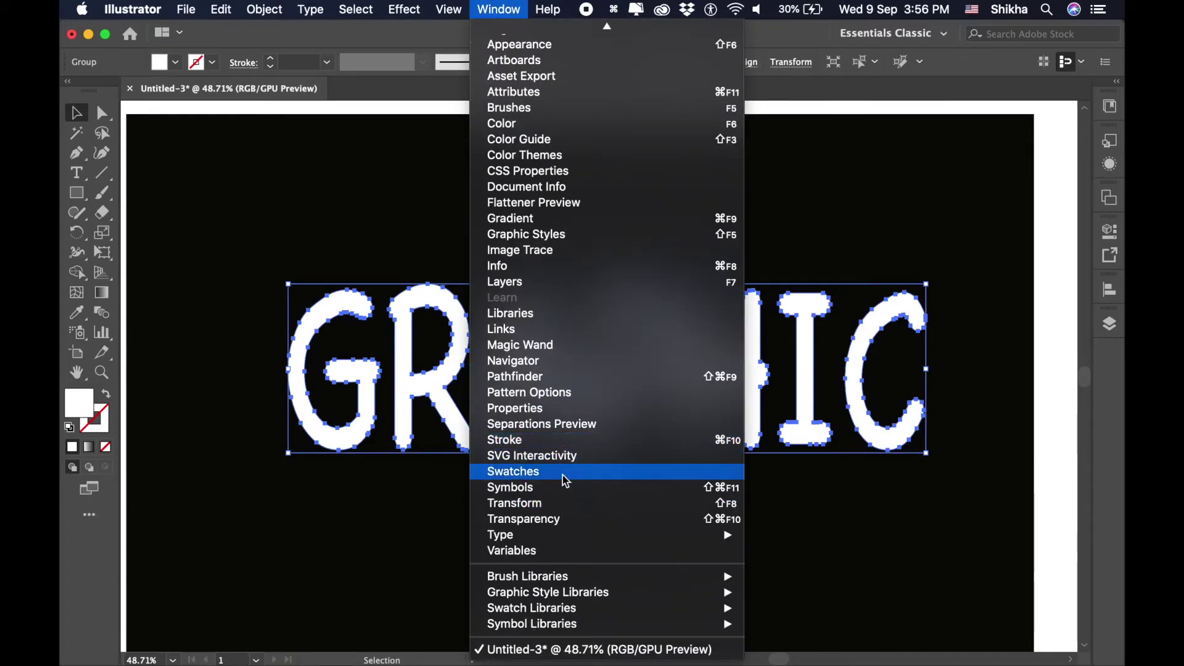
left_click(563, 478)
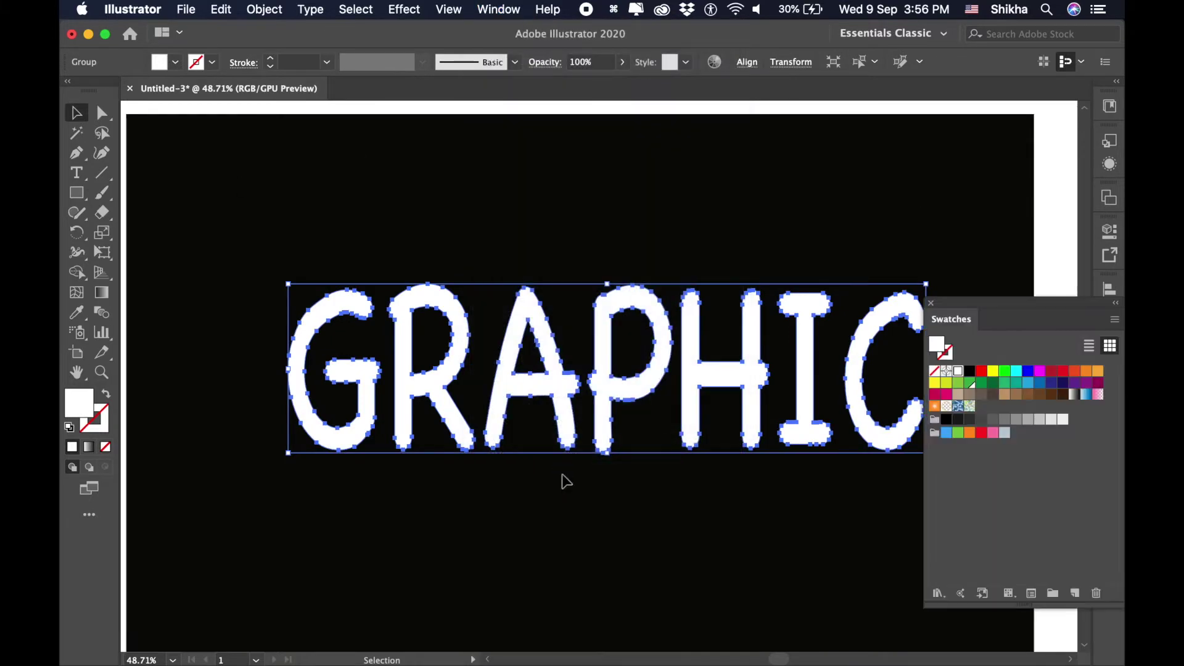
left_click(981, 383)
left_click(966, 387)
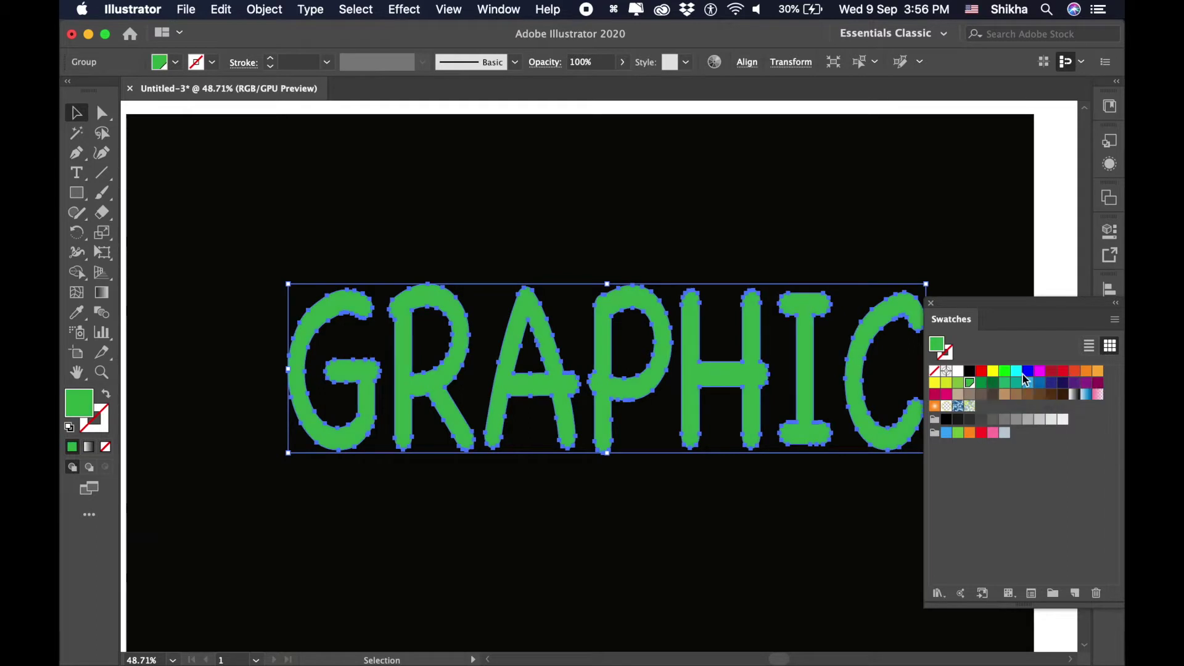
Step: Edit the green global swatch to R=64 G=208 B=70 with preview on
left_click(1114, 319)
left_click(1001, 577)
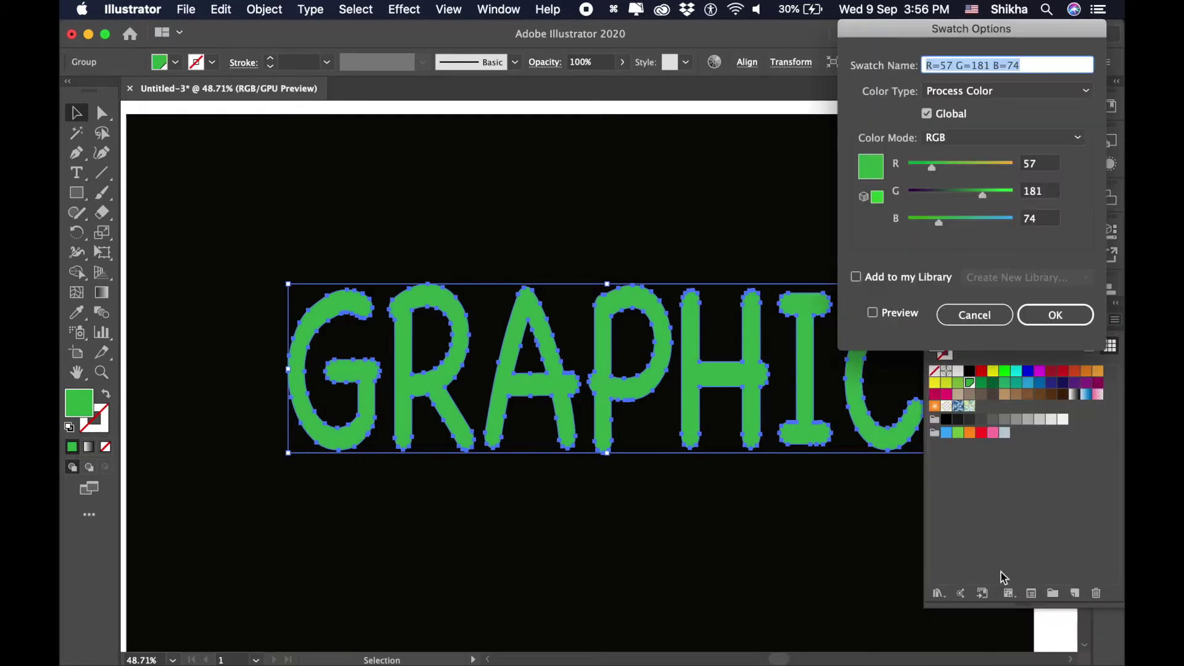
left_click(872, 313)
left_click_drag(932, 170, 992, 194)
left_click_drag(938, 221, 942, 228)
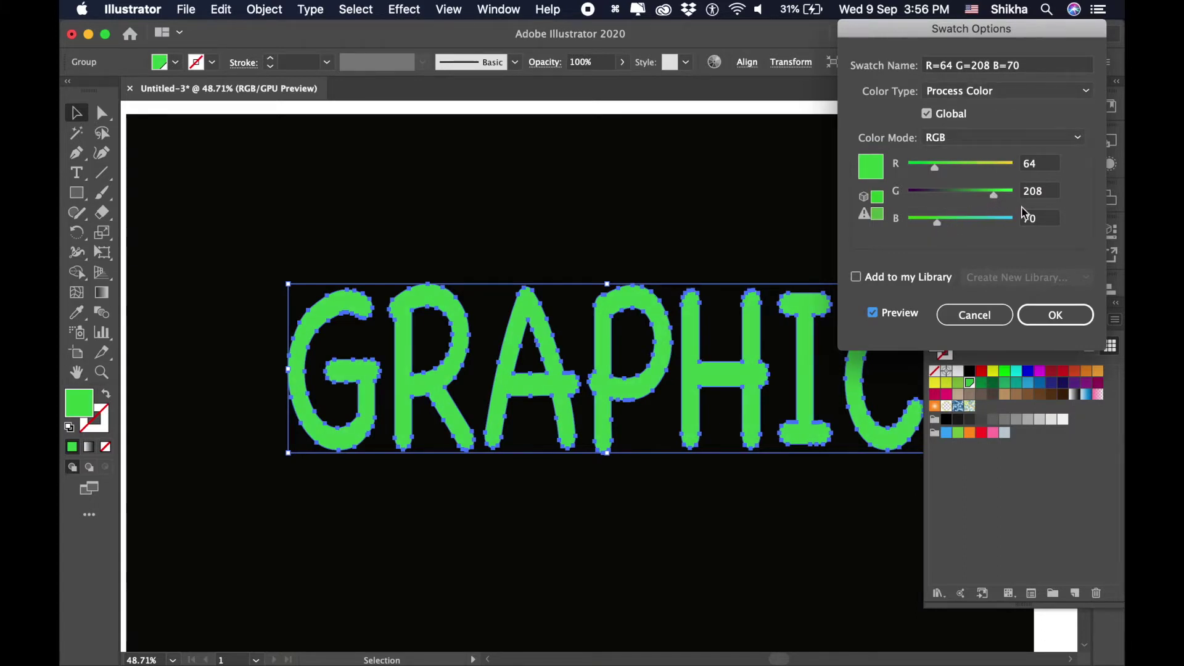
left_click(1052, 315)
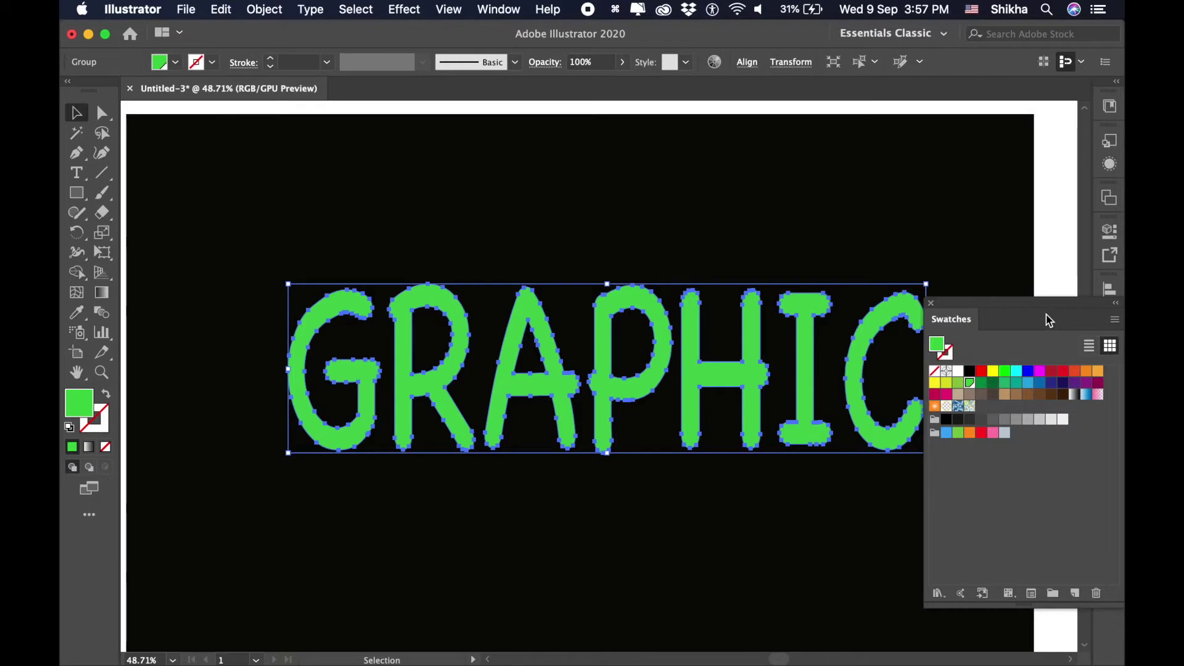
left_click(931, 304)
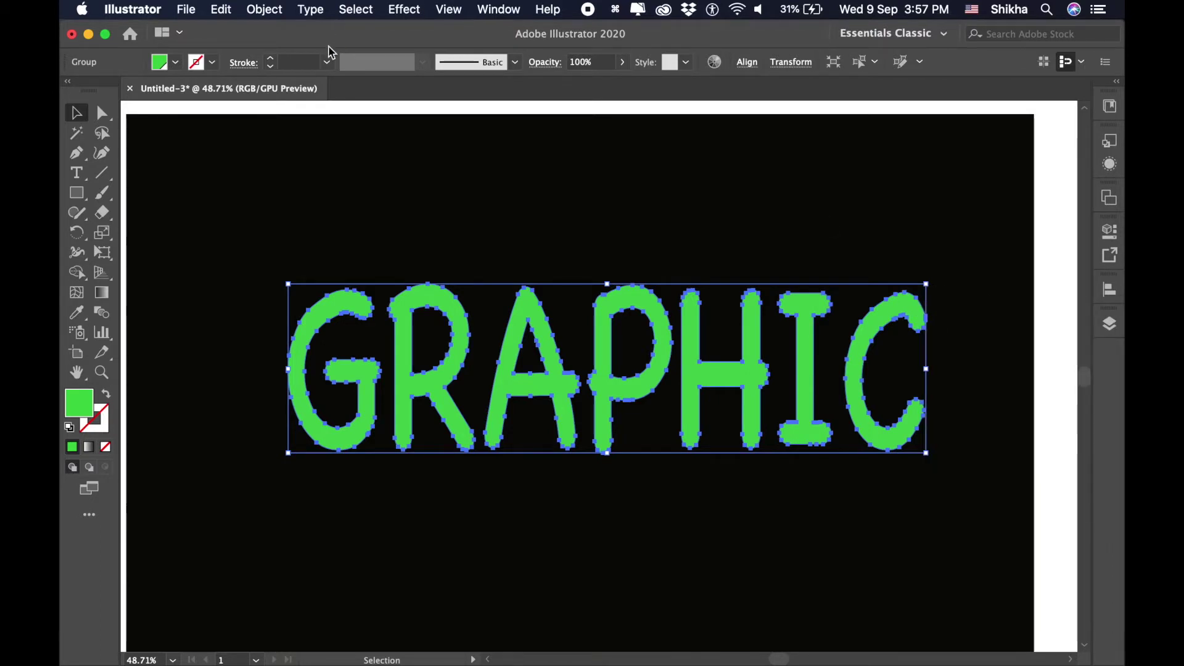
Step: Offset the letter paths by -4 px with miter joins and preview on, and ungroup the resulting inner letters
left_click(311, 9)
mouse_move(268, 6)
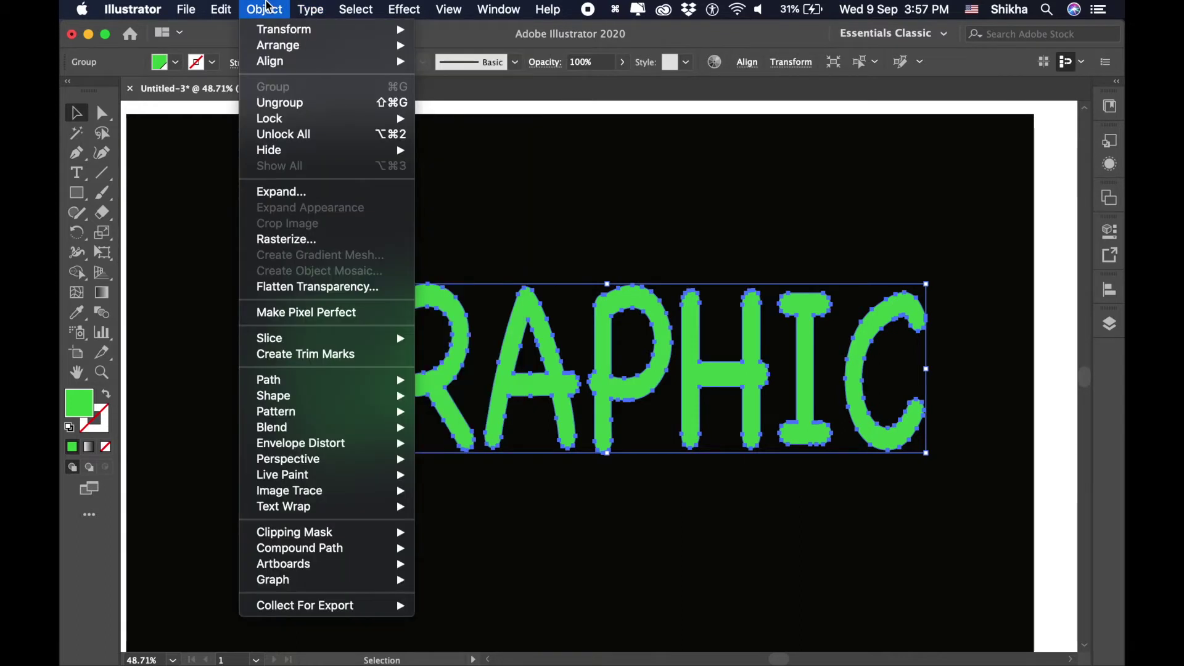
mouse_move(279, 379)
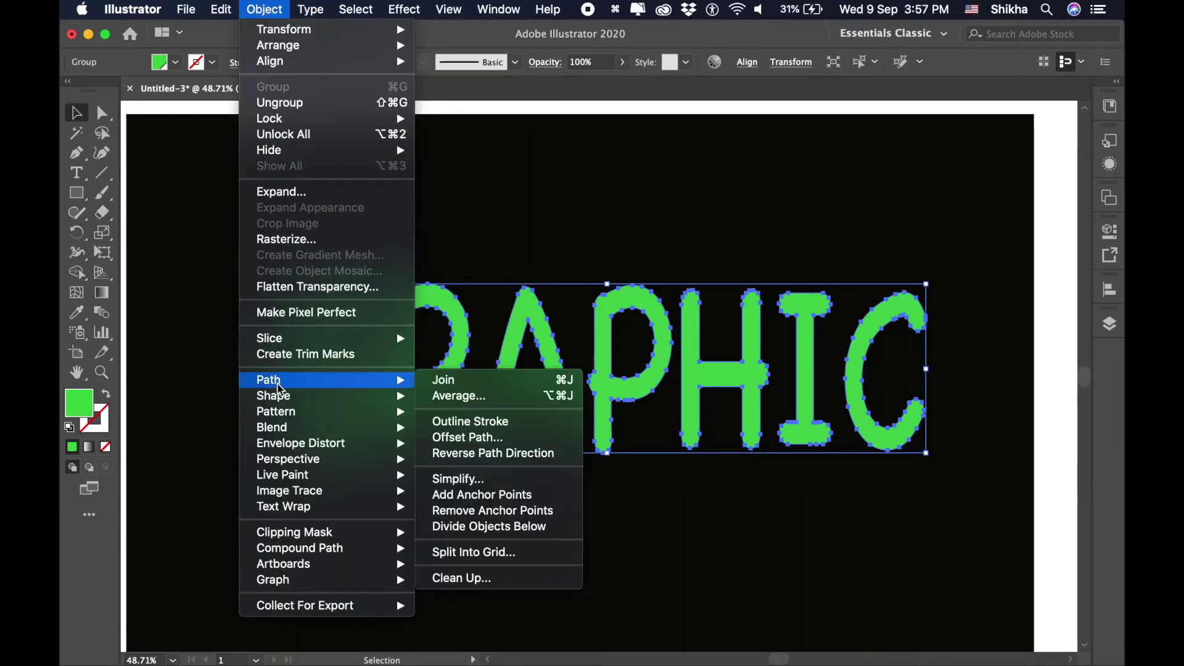
left_click(497, 438)
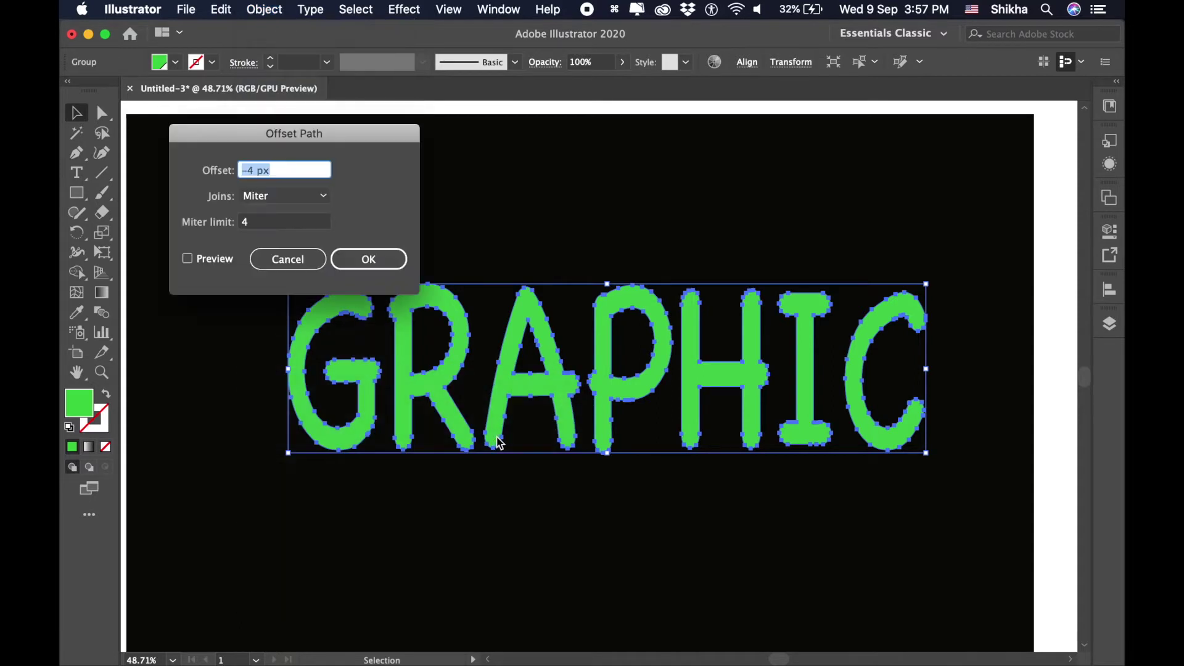
left_click(187, 259)
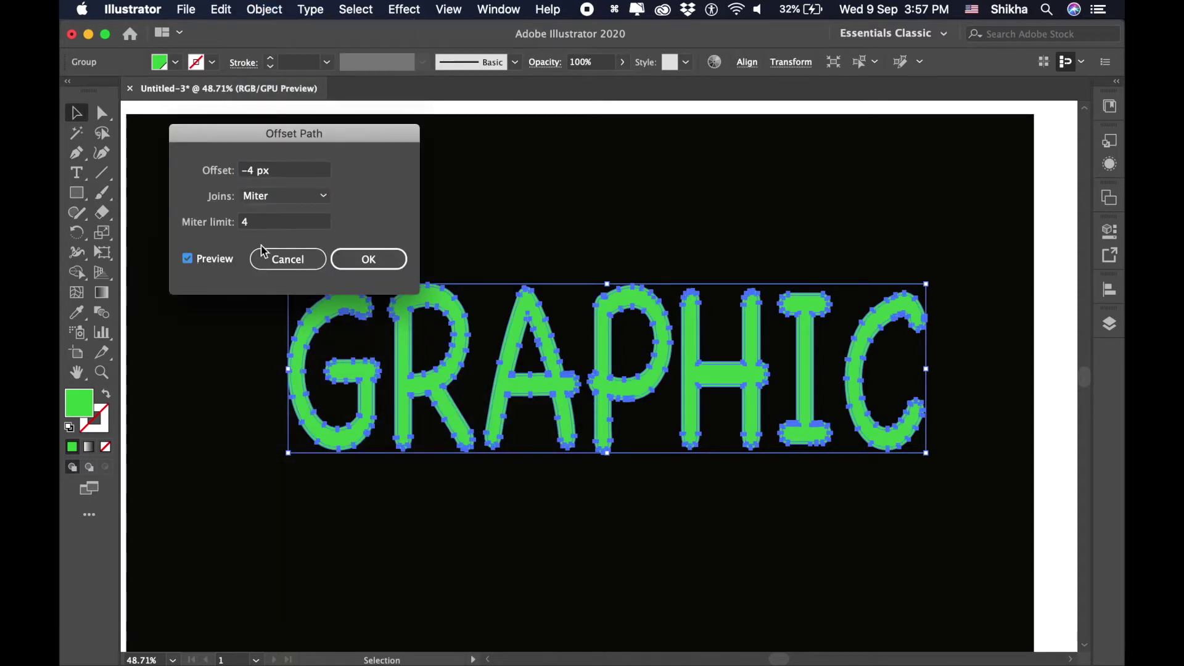
left_click(368, 258)
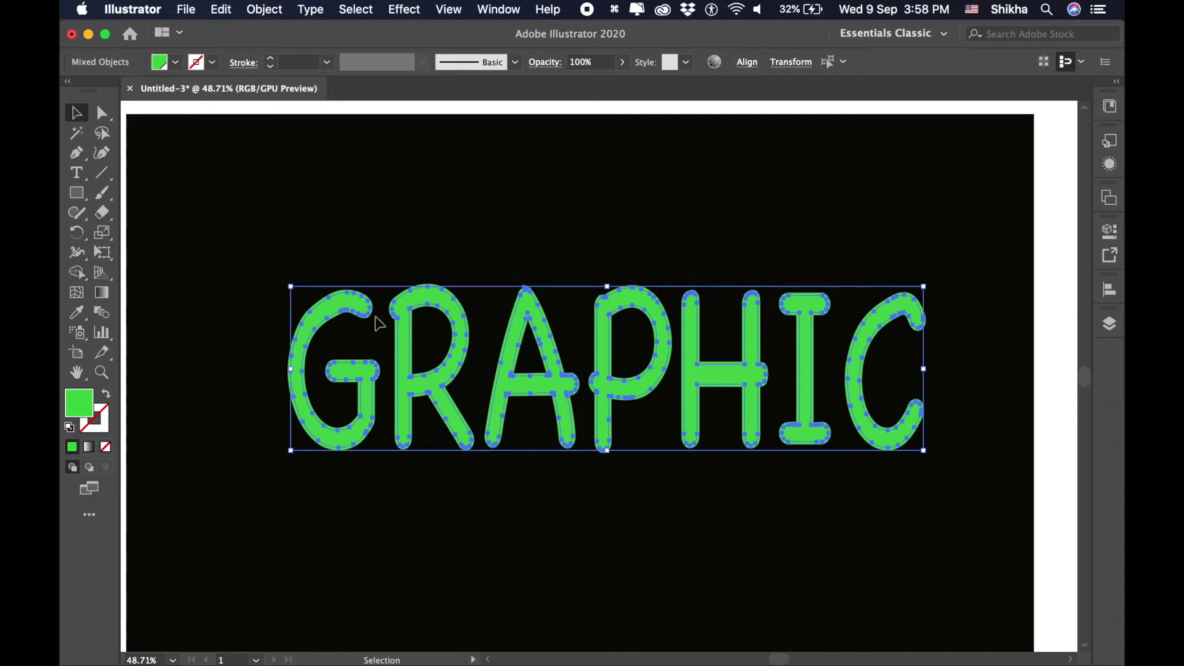
key("shift+super+g")
left_click(493, 246)
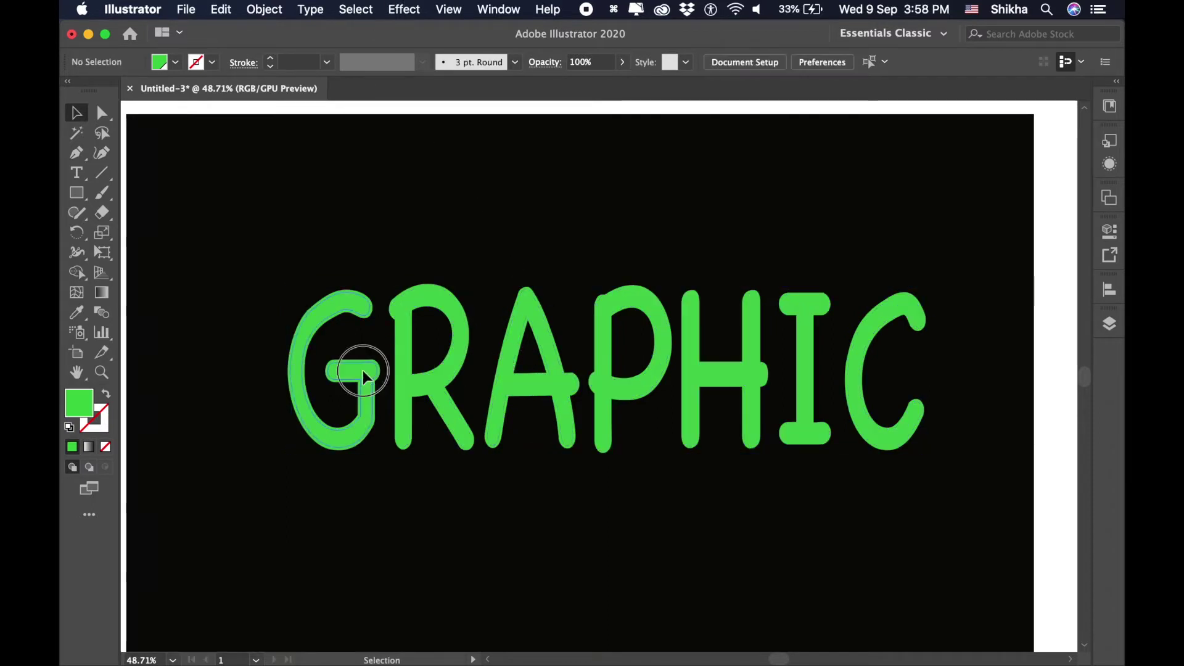
Step: Try moving the inner G, R and A shapes below the word one by one, and undo the moves
left_click_drag(357, 423, 351, 601)
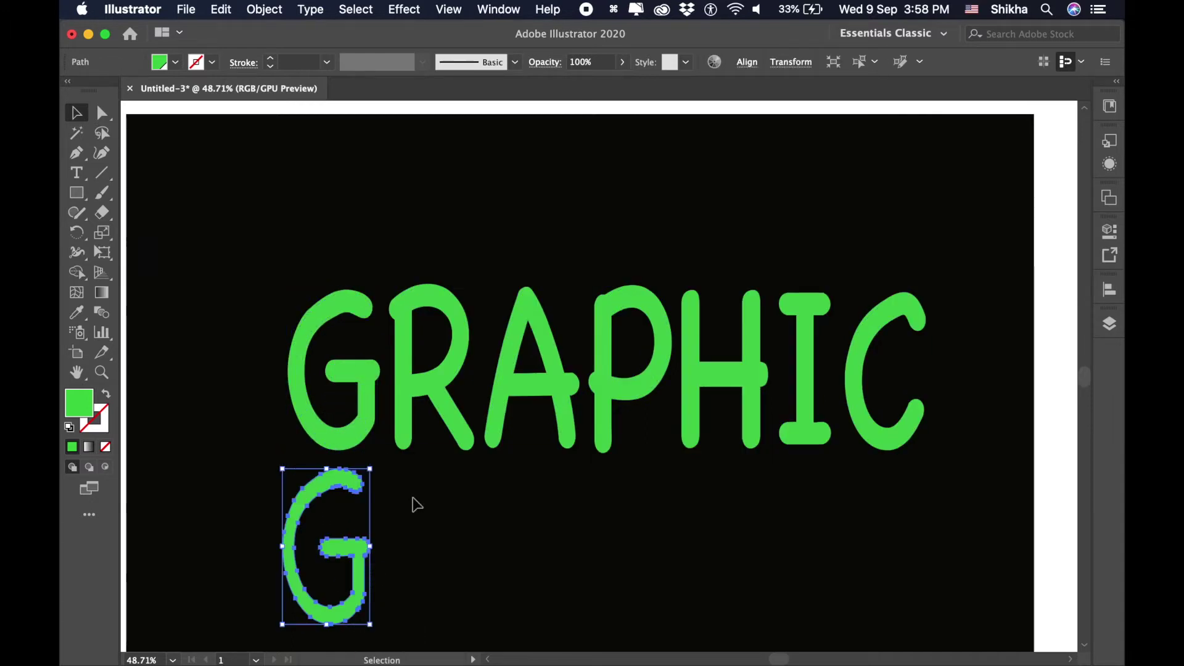
double_click(462, 431)
double_click(458, 566)
left_click_drag(450, 413, 449, 592)
left_click(564, 415)
left_click_drag(565, 417, 572, 587)
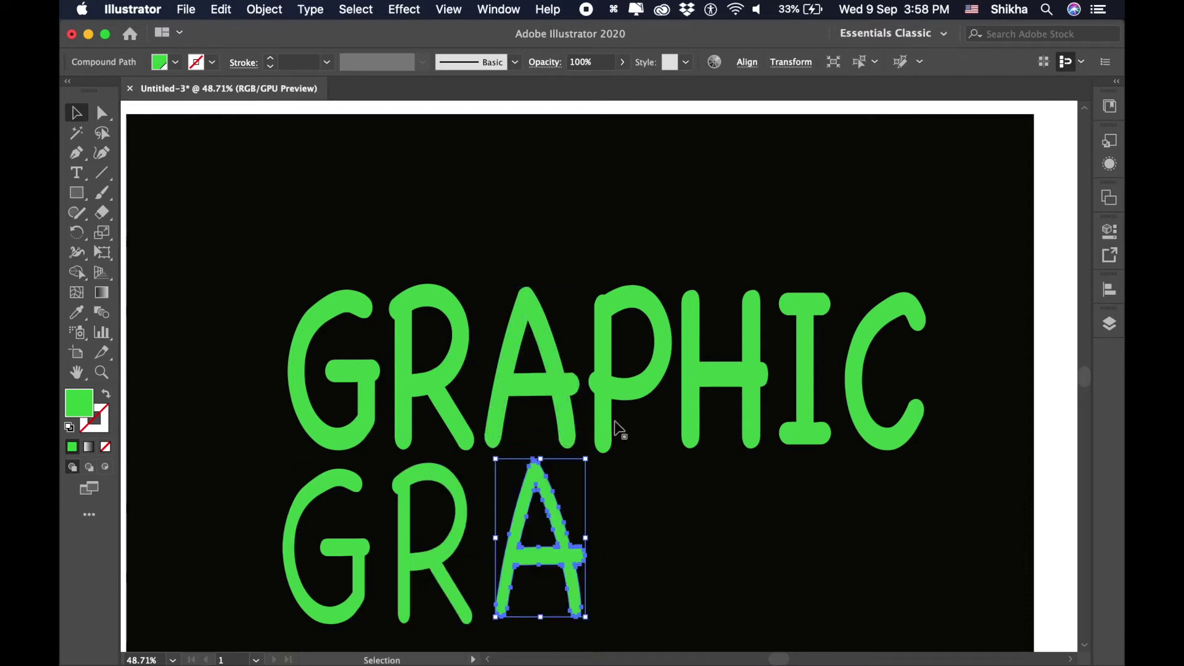
key("super+z")
key("super+z")
key("super+z")
key("super+z")
Step: Select all the inner offset letters of the word together and group them
left_click(521, 388, "shift")
left_click(623, 346, "shift")
left_click(697, 351, "shift")
left_click(804, 345, "shift")
left_click(867, 333, "shift")
key("super+g")
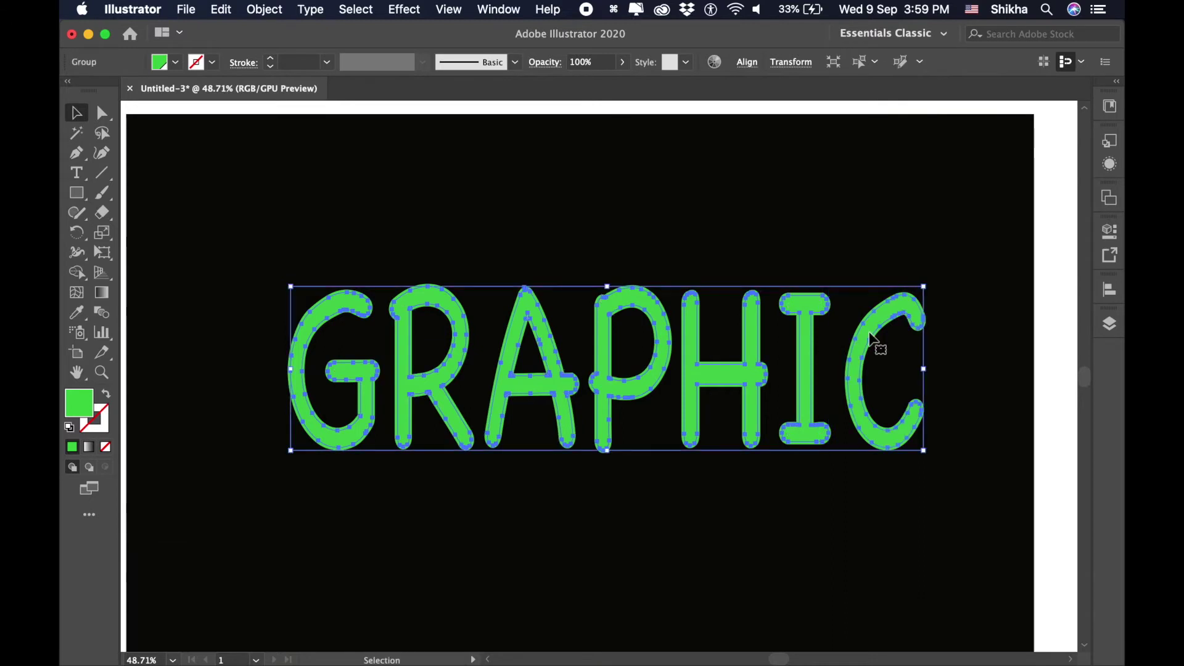
Step: Group the outer letters of the word, moving the inner letter group aside below them and back into place
left_click_drag(678, 336, 658, 533)
left_click(537, 370)
left_click(432, 346, "shift")
left_click(366, 384, "shift")
left_click(668, 385, "shift")
left_click(696, 370, "shift")
left_click(805, 370, "shift")
left_click(867, 370, "shift")
left_click(700, 461)
left_click_drag(682, 515, 701, 318)
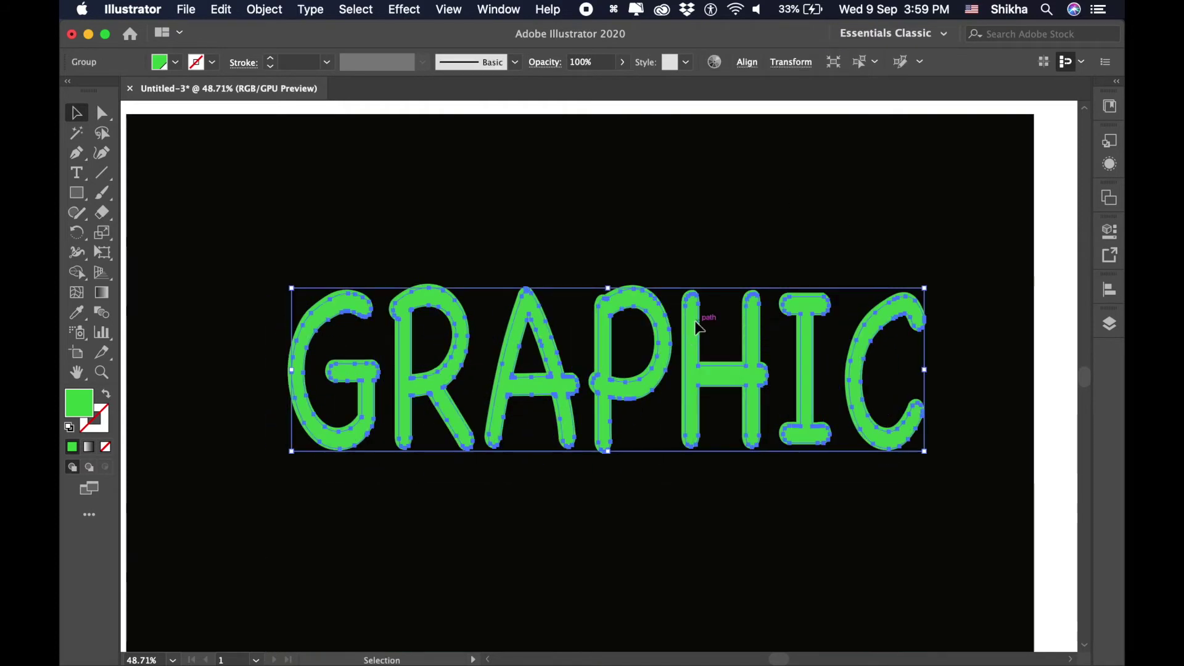
Step: Fill the inner letter group with the palest tint of the green from the Color Guide and save it as a swatch
left_click(496, 9)
left_click(548, 341)
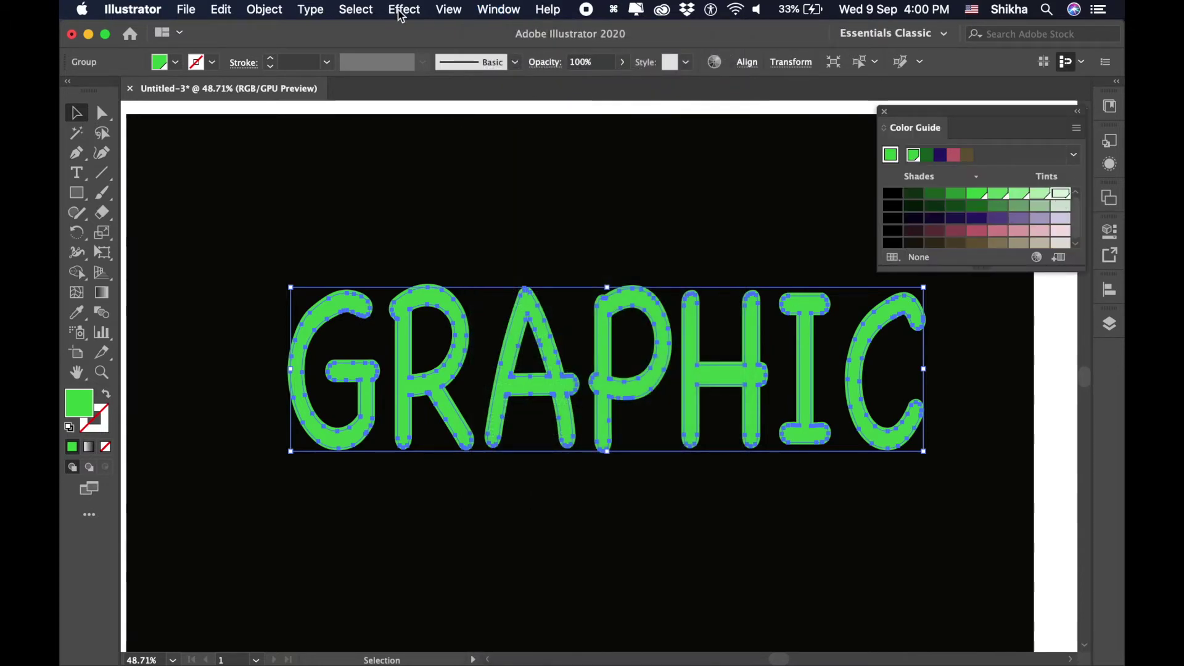
left_click(497, 9)
scroll(535, 611, "down", 3)
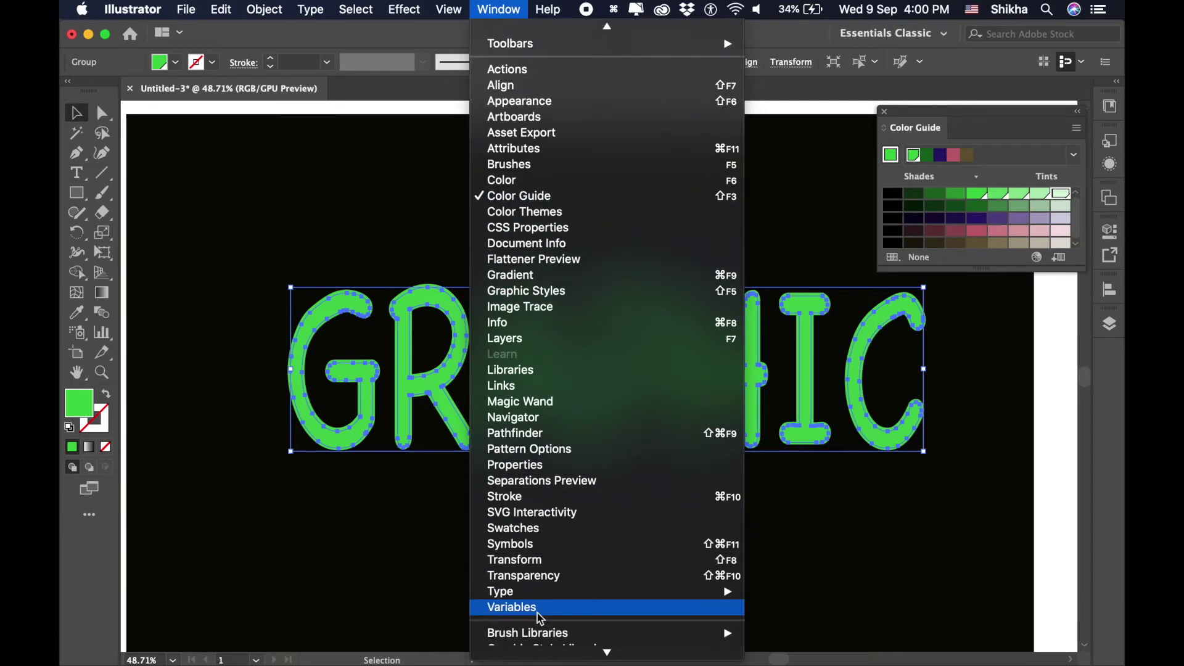
left_click(535, 530)
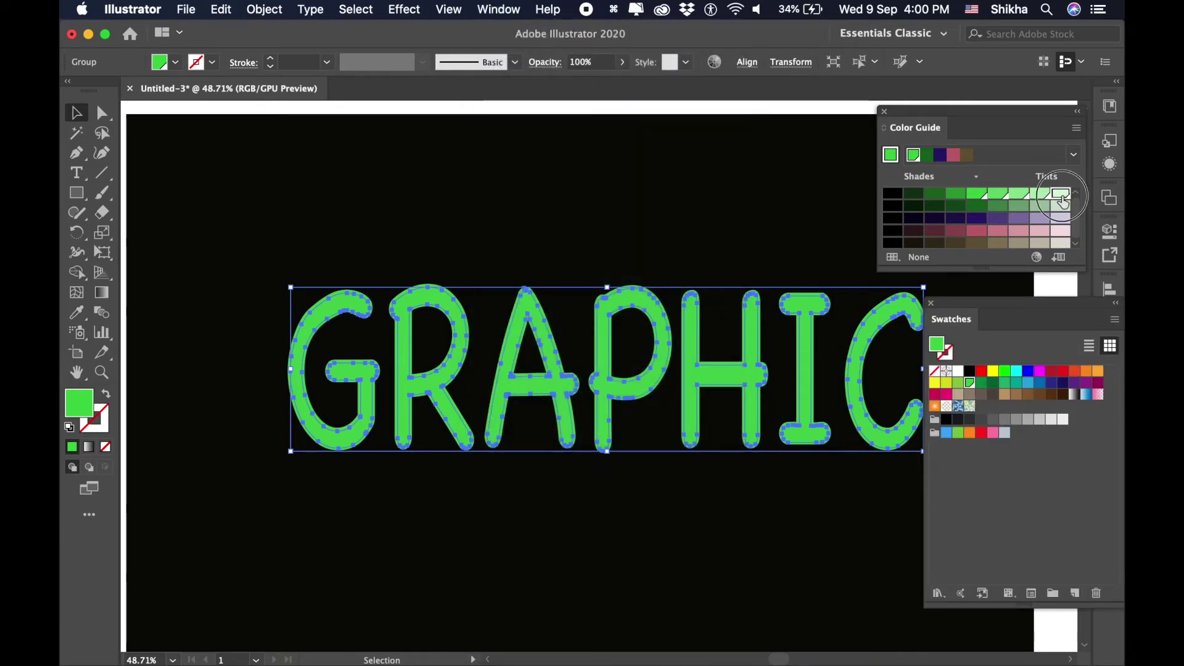
left_click(1073, 596)
left_click(1063, 420)
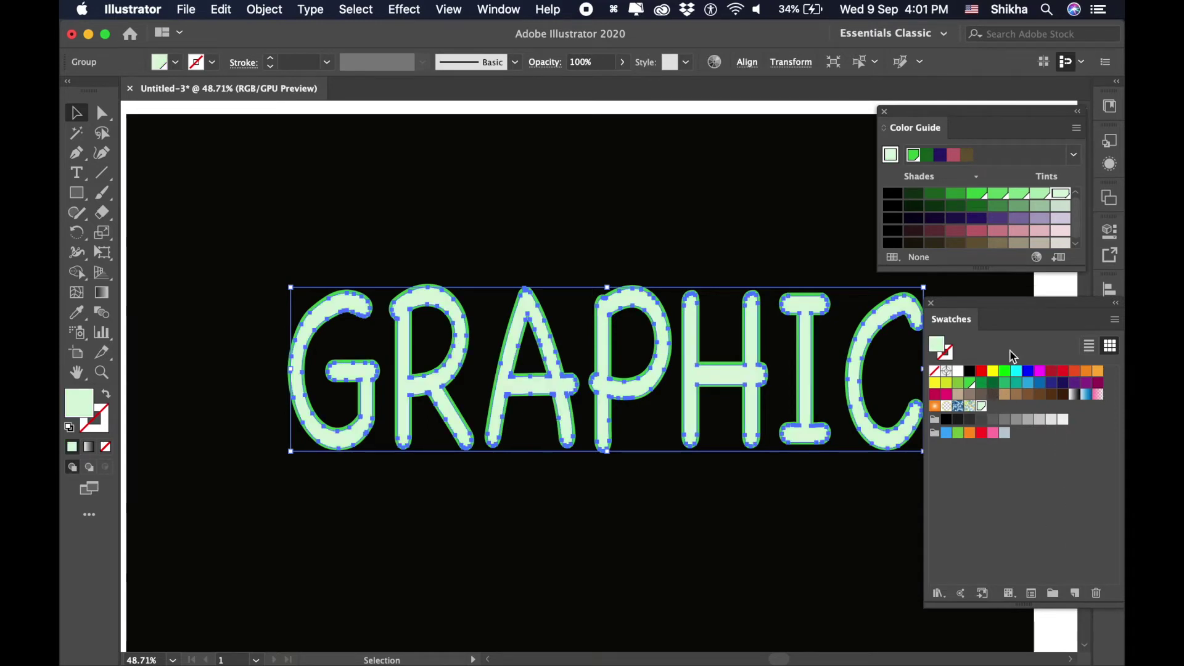
Step: Deselect the lettering and put away the swatches and the colour guide
scroll(740, 339, "right", 3)
scroll(740, 339, "left", 4)
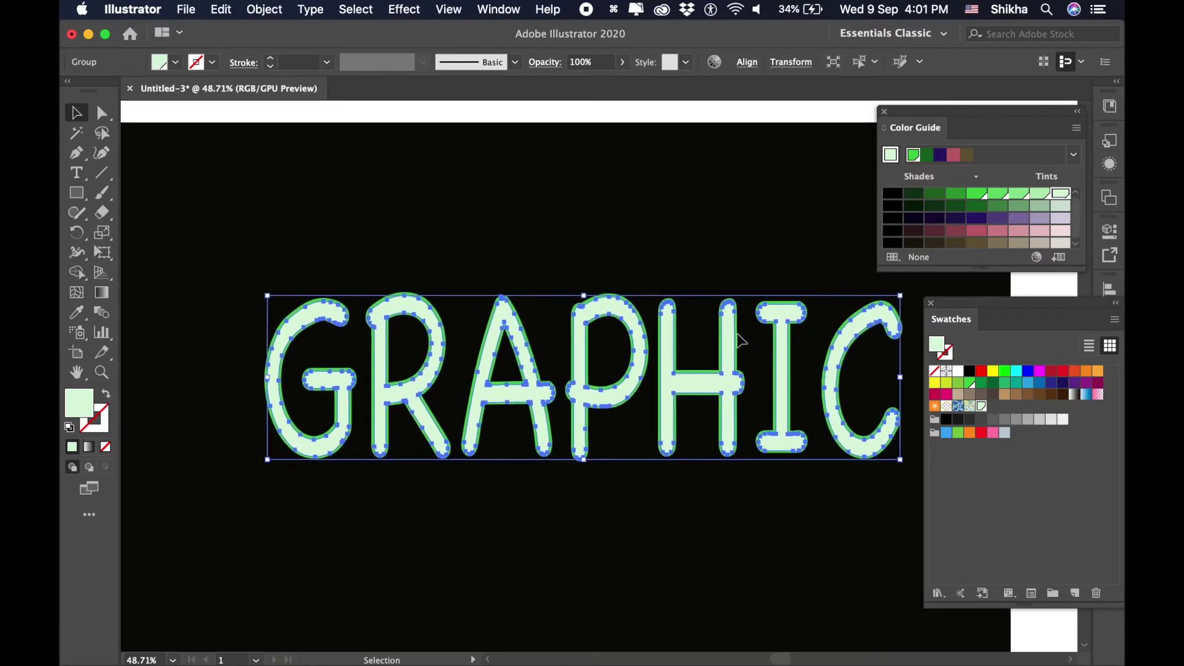
left_click_drag(648, 376, 413, 400)
key("super+z")
left_click(443, 271)
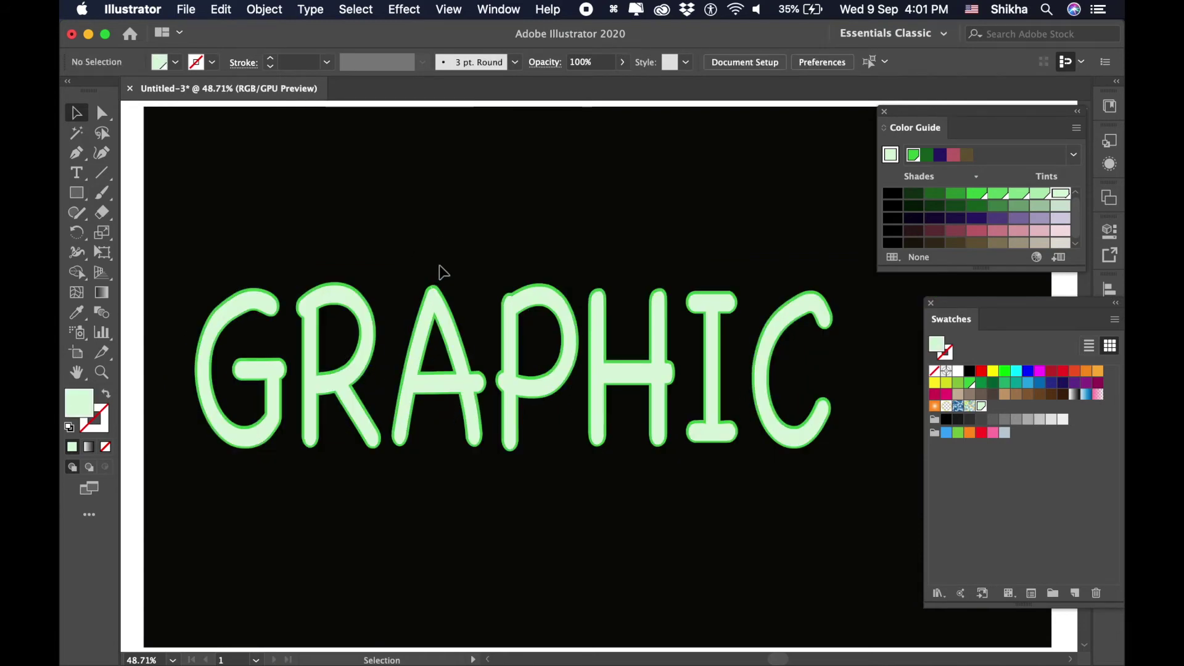
left_click(931, 303)
left_click(1079, 111)
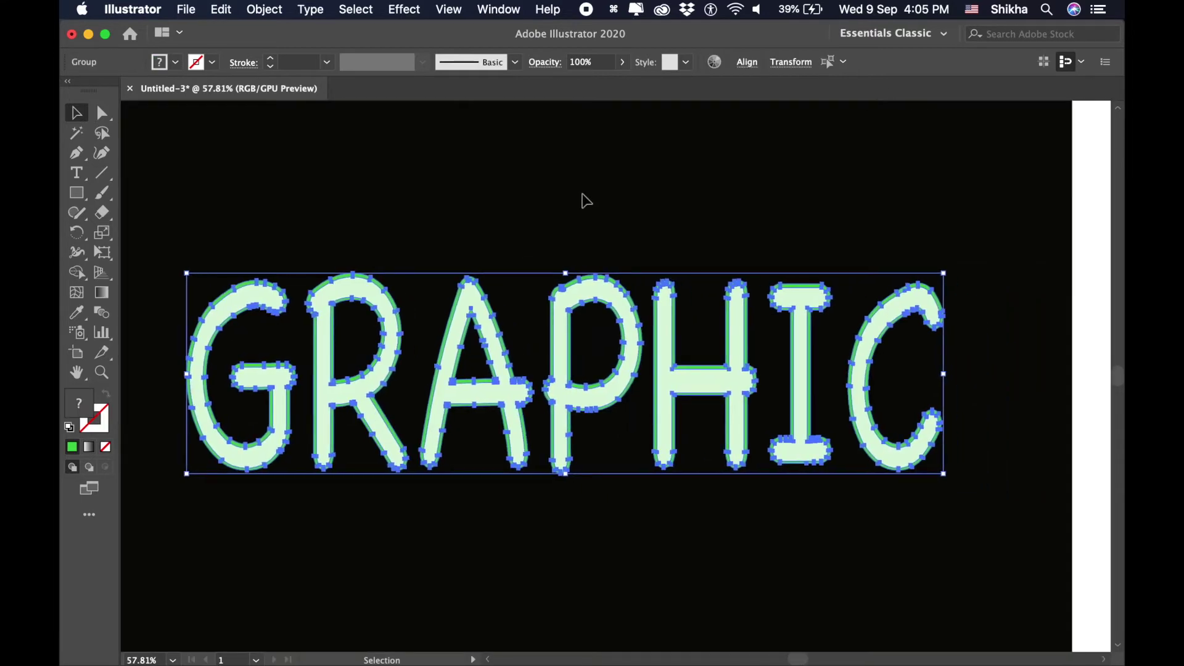
Step: Apply a 5-pixel Gaussian Blur to the outer green letter group and deselect it
scroll(586, 201, "up", 2)
left_click(590, 285)
left_click(593, 303)
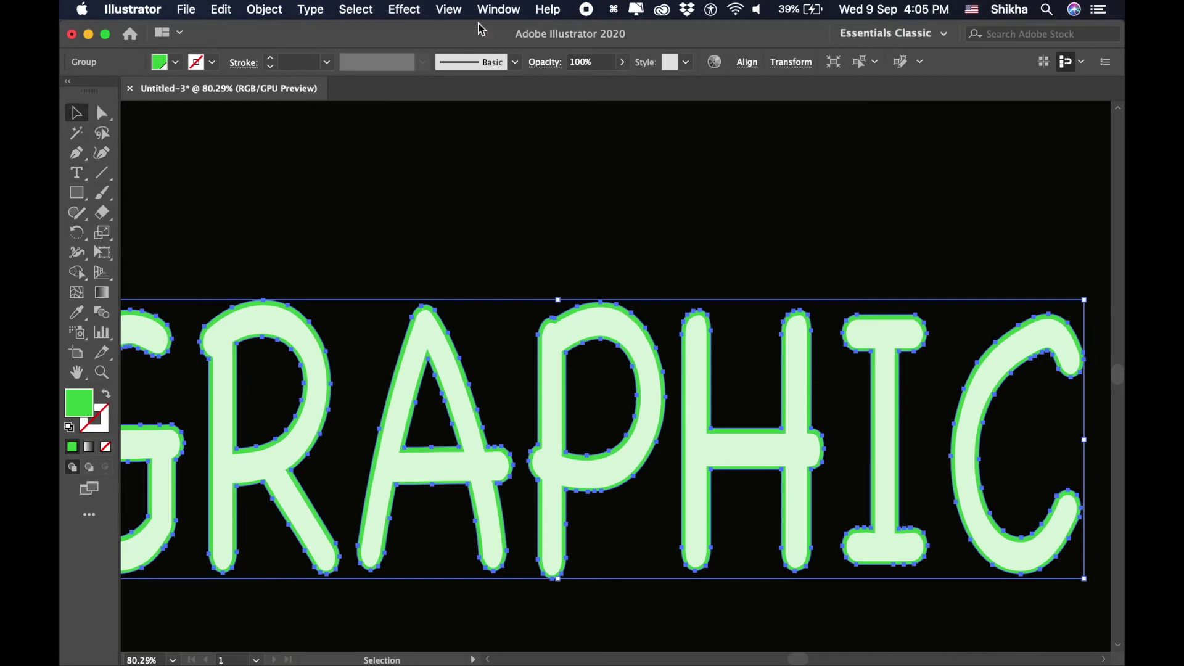
left_click(403, 10)
mouse_move(543, 329)
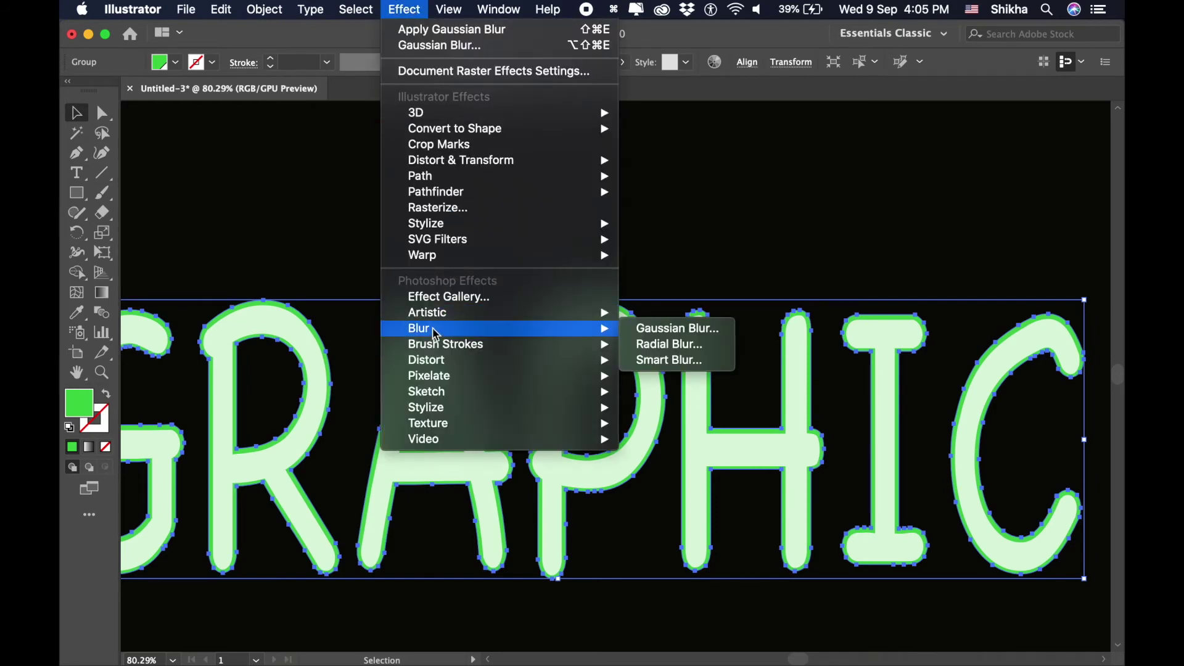
left_click(690, 328)
left_click(864, 212)
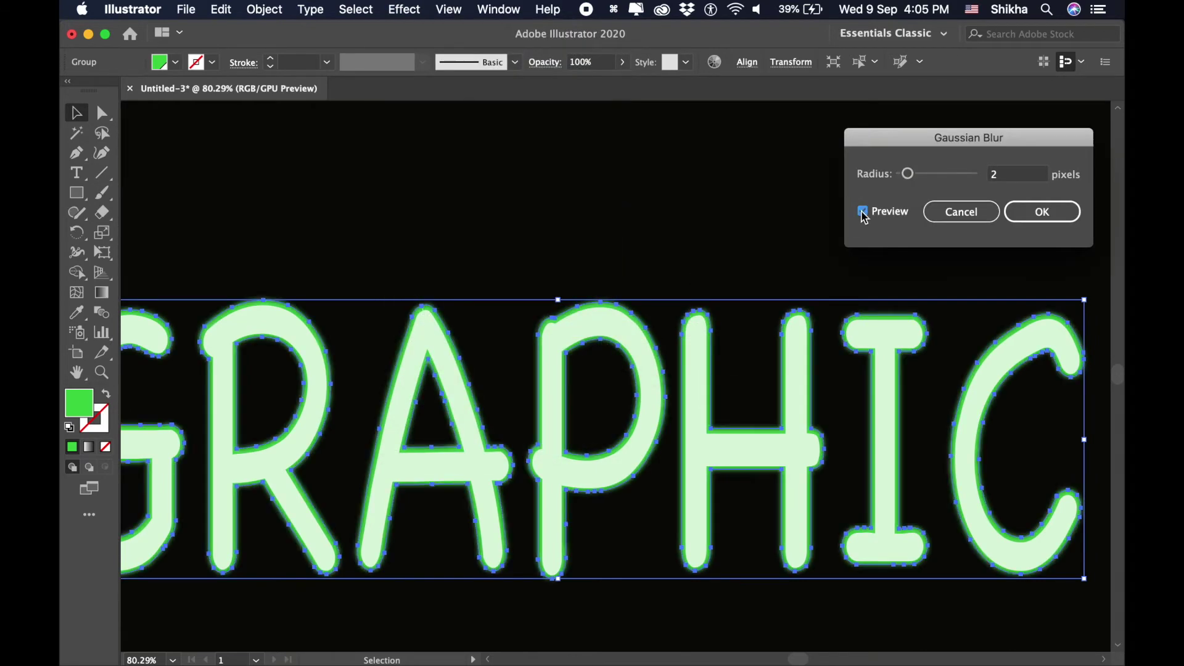
left_click(1009, 179)
key("Up")
key("Up")
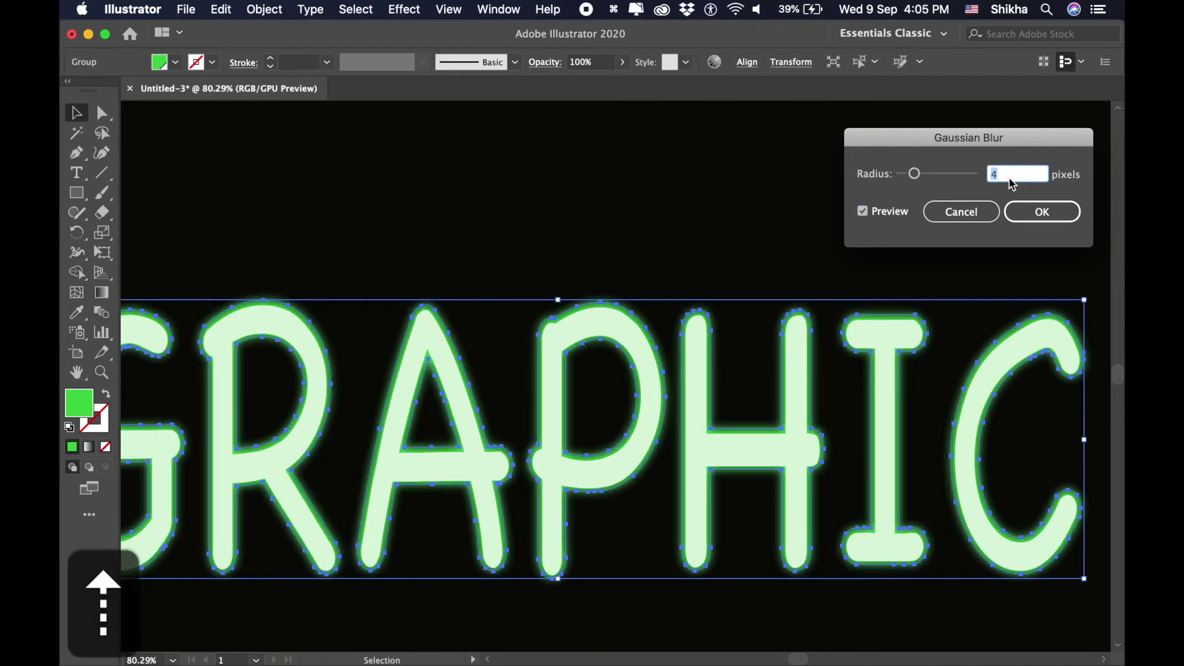
key("Up")
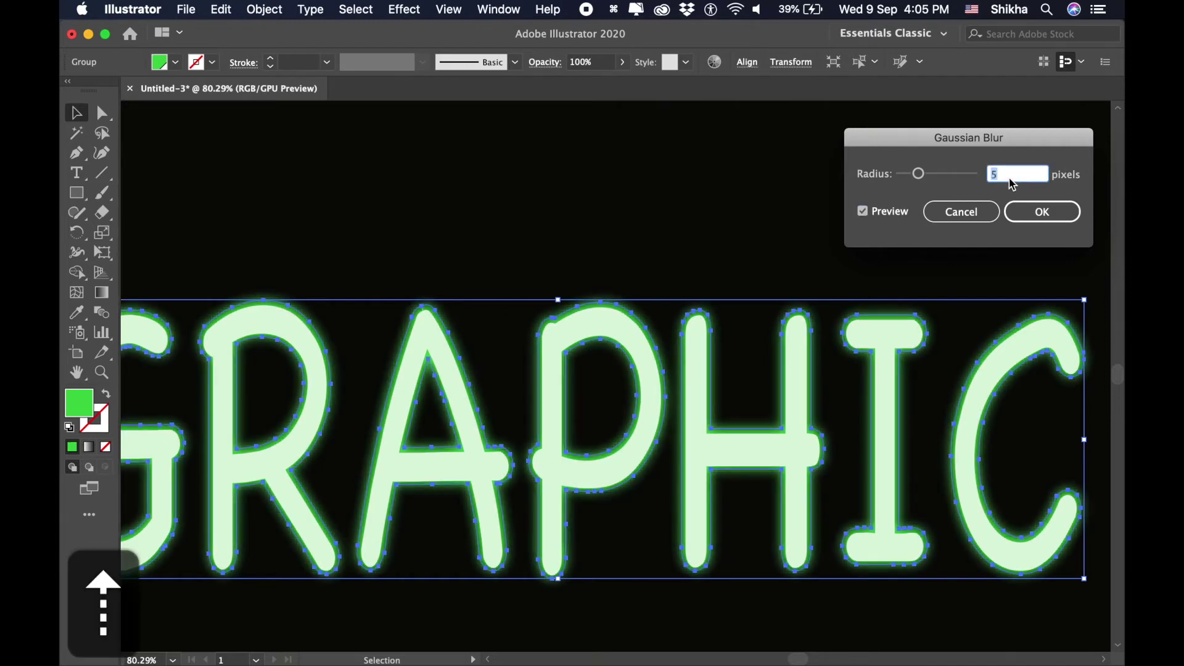
left_click(1042, 212)
key("super+shift+a")
Step: Apply a 2-pixel Gaussian Blur to the pale inner letter group and deselect it
left_click(611, 324)
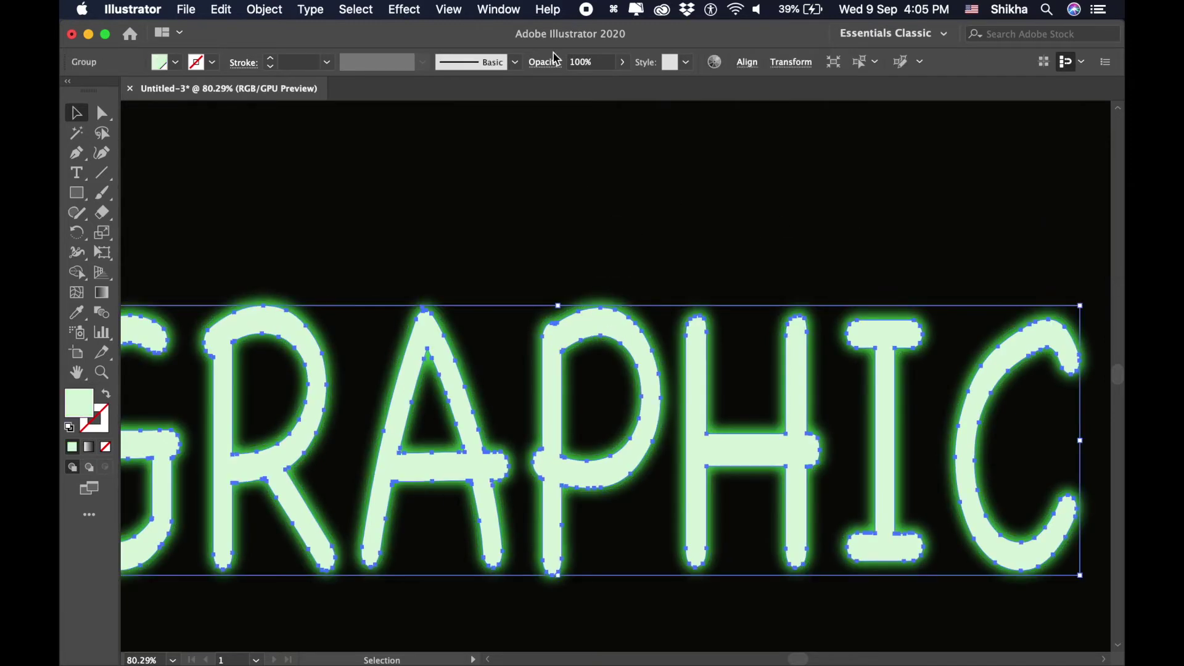
left_click(405, 9)
mouse_move(582, 338)
left_click(655, 328)
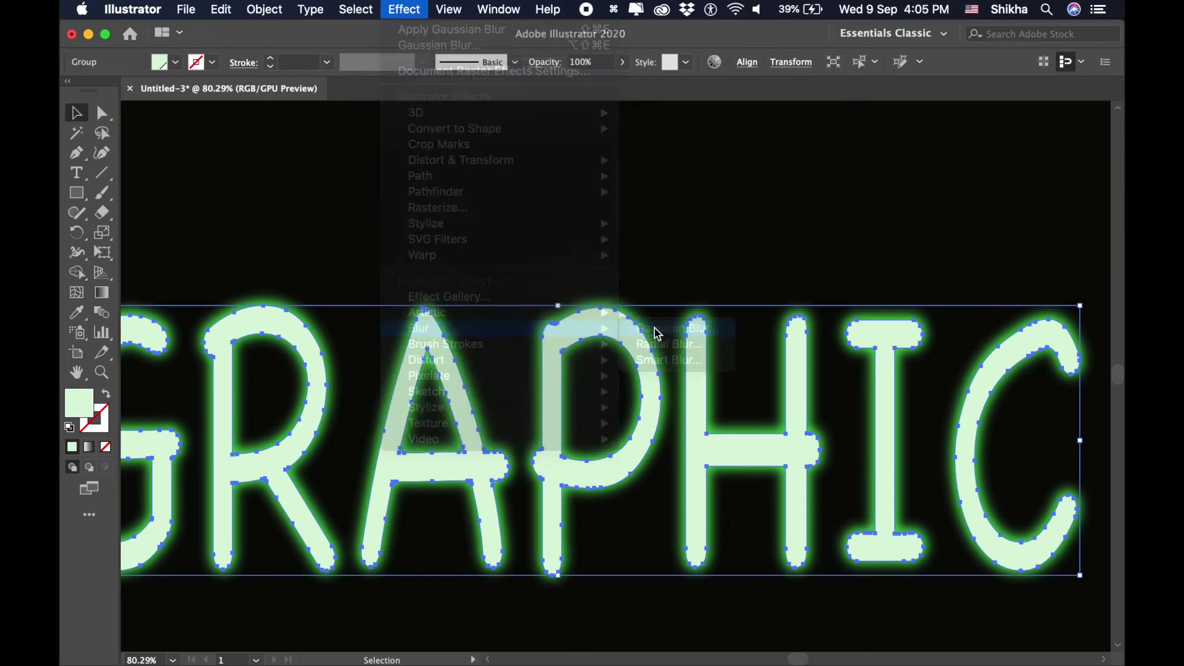
left_click(862, 212)
left_click(1011, 178)
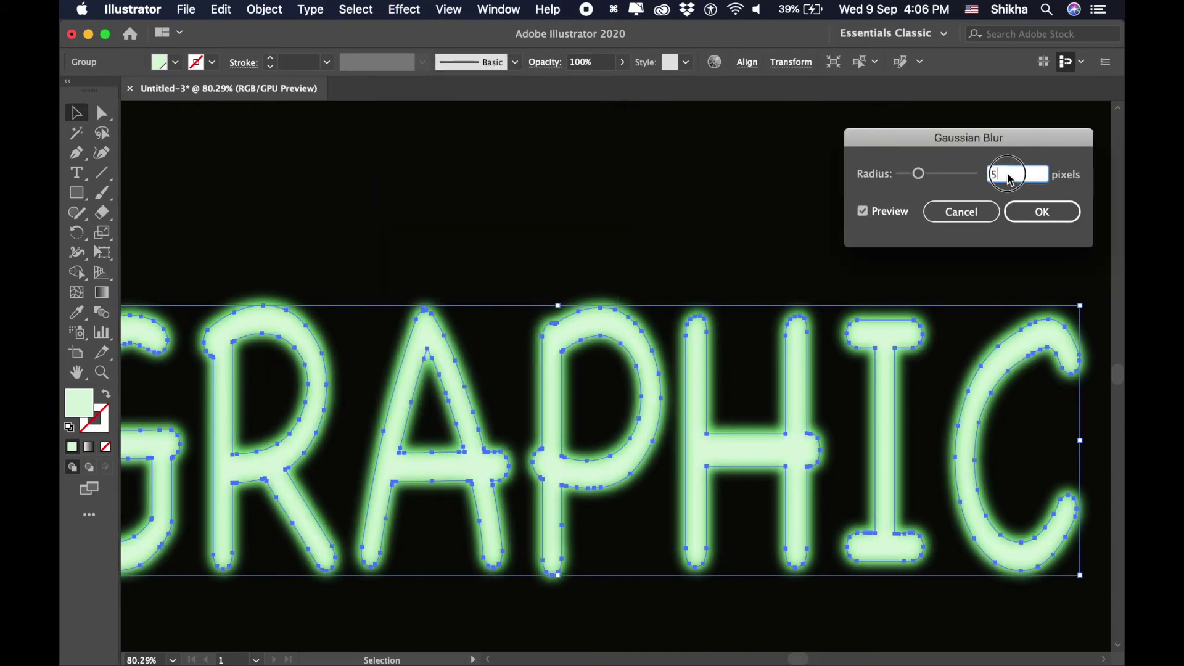
key("Down")
key("Down")
key("Down")
left_click(1042, 211)
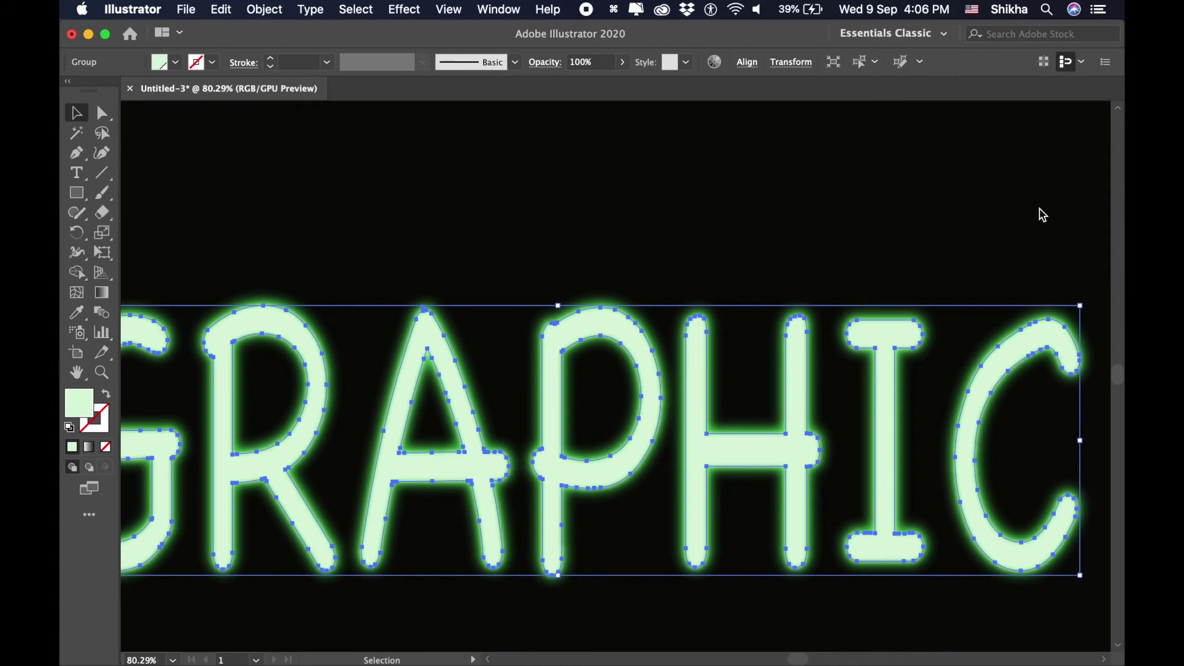
left_click(782, 230)
key("super+0")
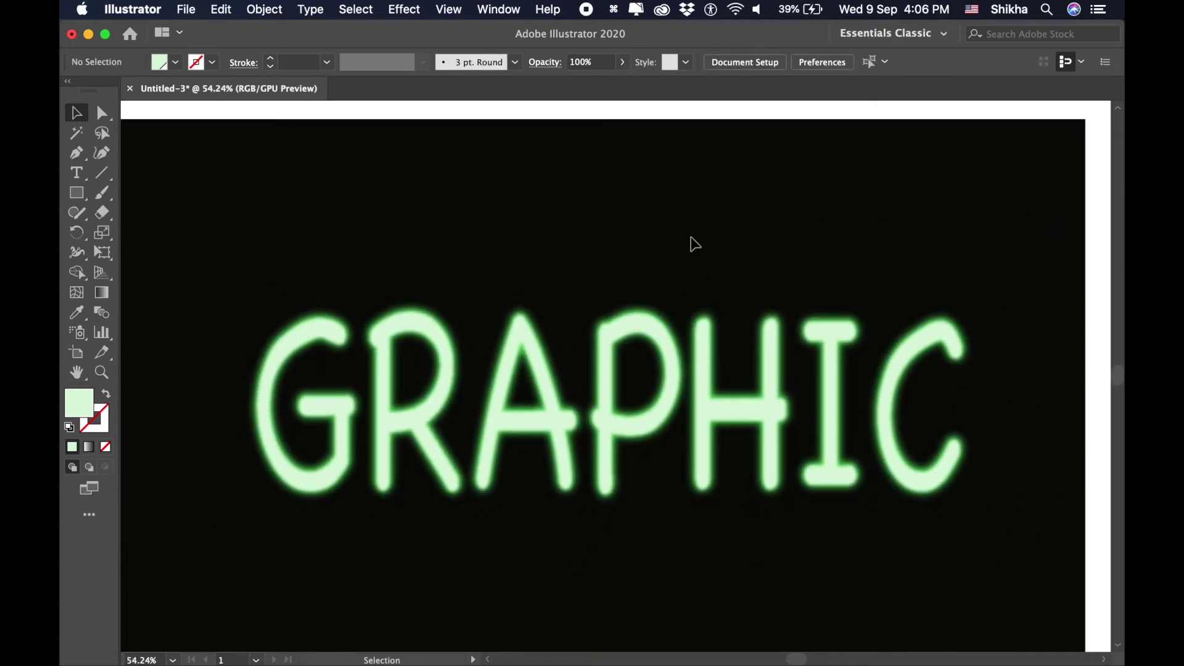
Step: Apply another Gaussian Blur with a 5-pixel radius to the pale inner letter group, then deselect it
left_click(645, 316)
left_click(405, 10)
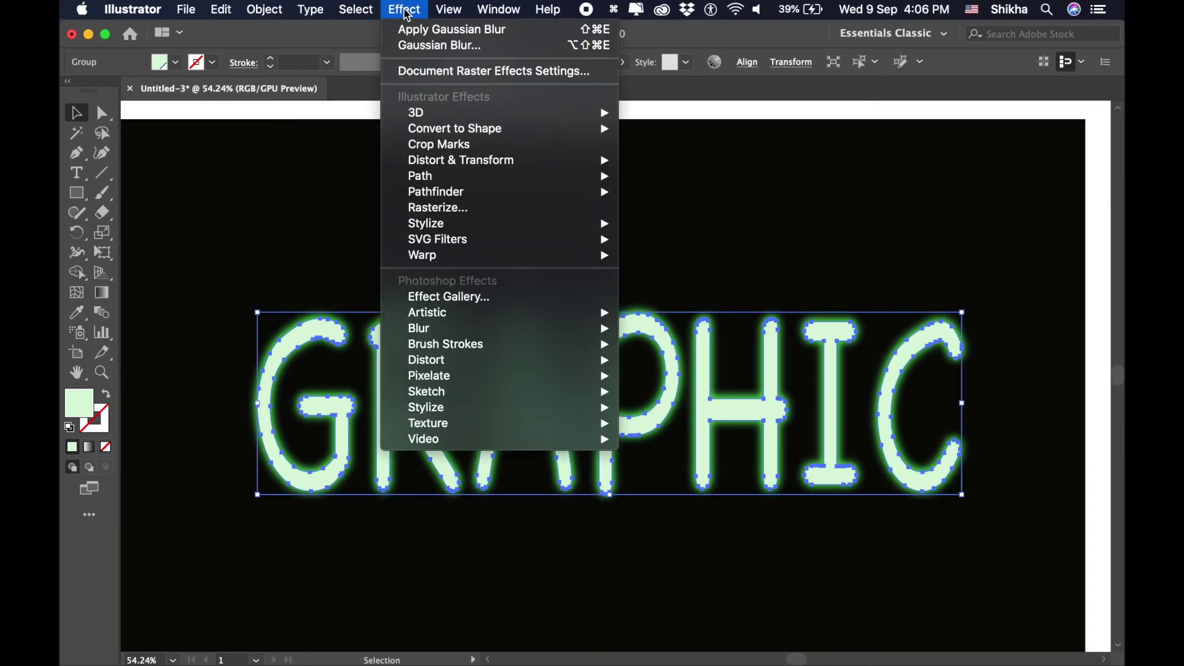
mouse_move(432, 330)
left_click(690, 332)
left_click(862, 211)
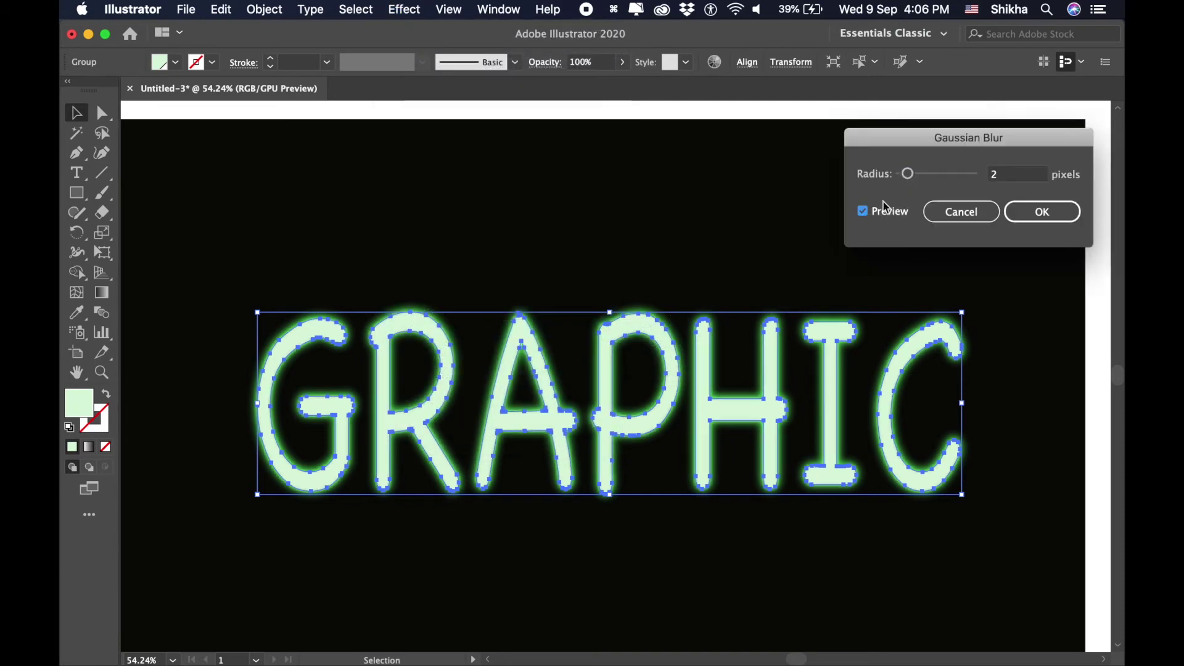
double_click(999, 175)
type("5")
left_click(1042, 211)
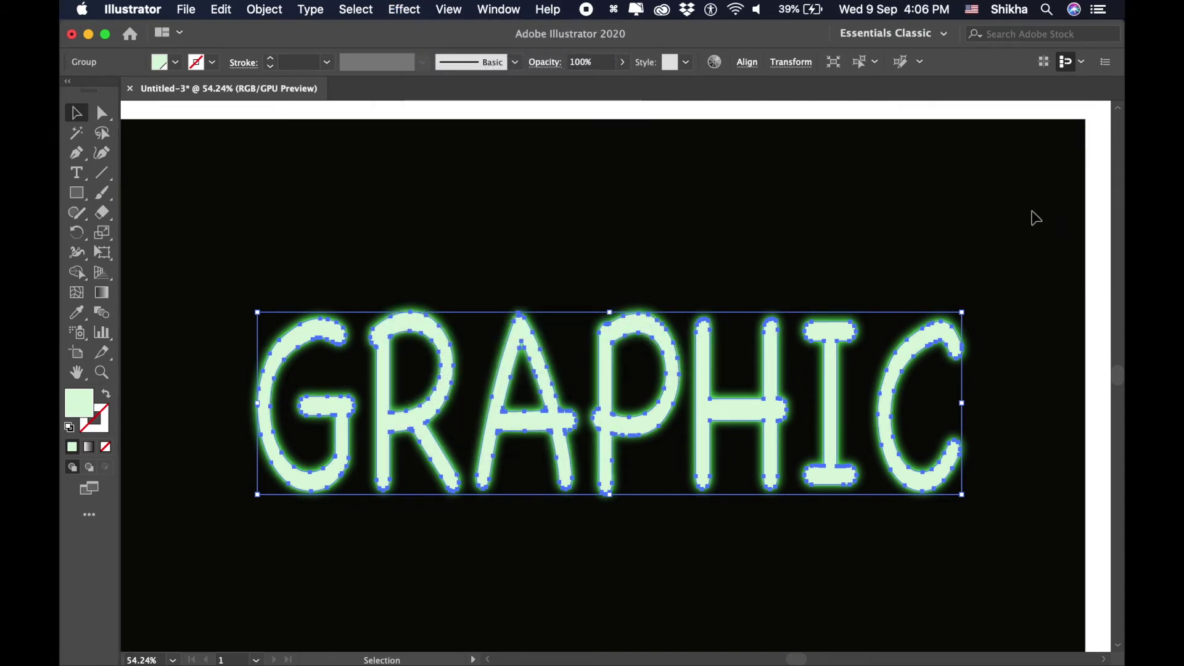
left_click(868, 219)
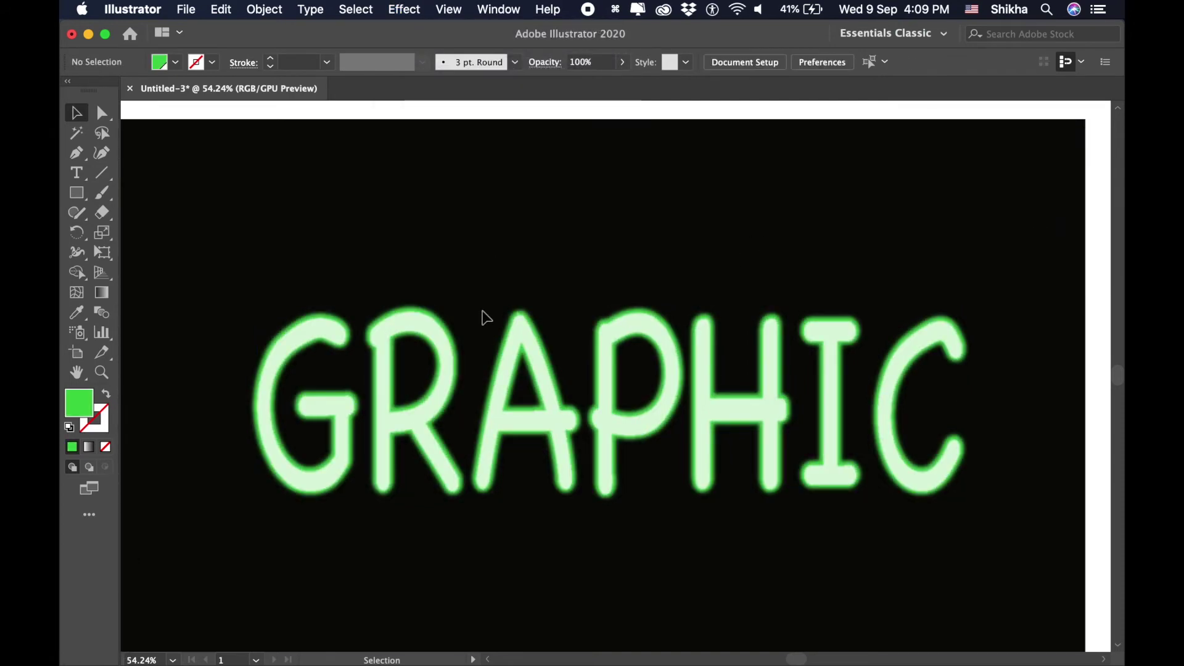
Step: Duplicate the outer green letter group, place the copy directly above the original word and show its transparency settings
scroll(494, 324, "up", 5)
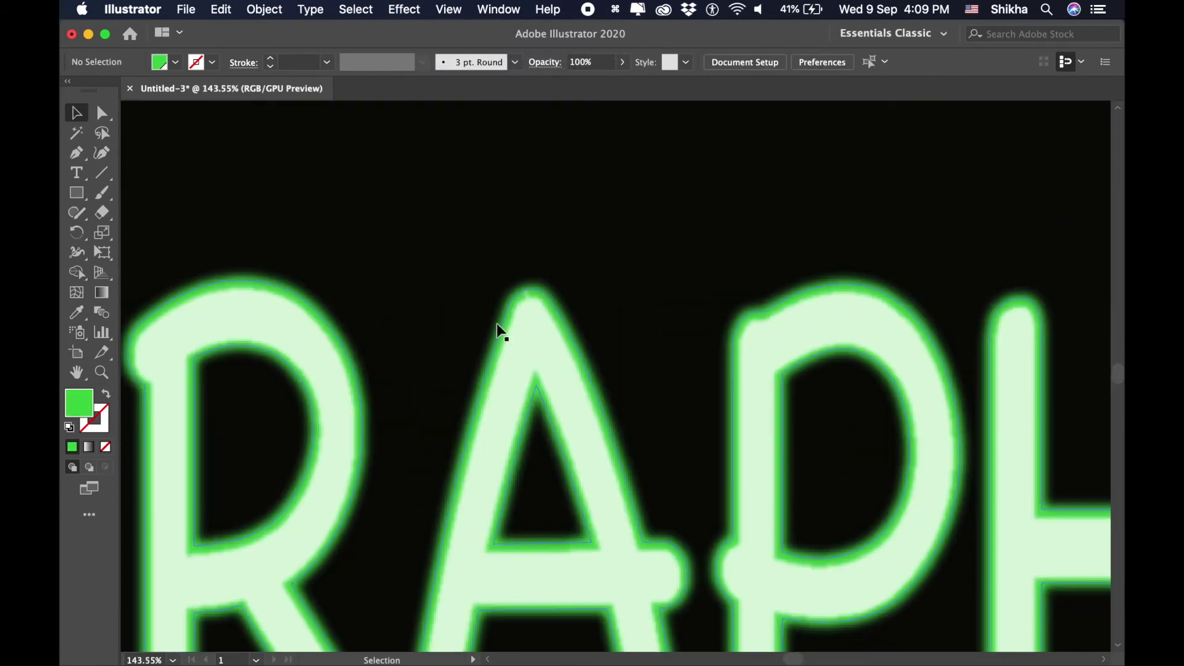
left_click(497, 323)
left_click_drag(497, 323, 502, 164)
scroll(502, 164, "down", 6)
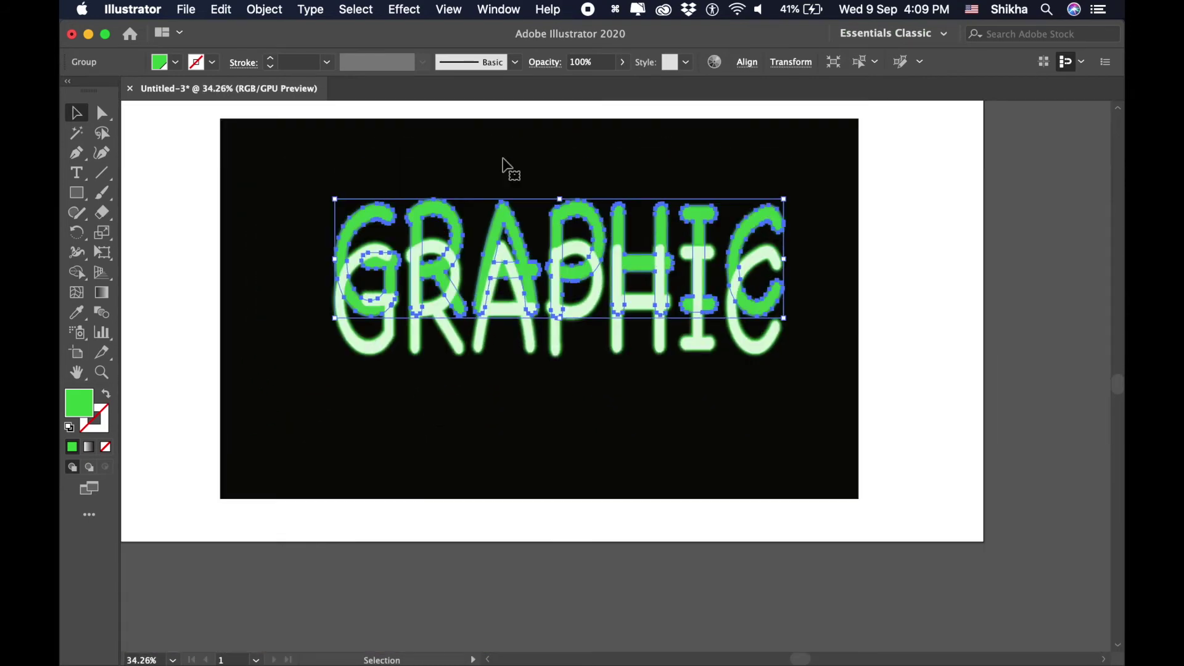
scroll(500, 231, "up", 4)
left_click_drag(518, 246, 542, 147)
scroll(542, 147, "up", 2)
key("super+shift+F10")
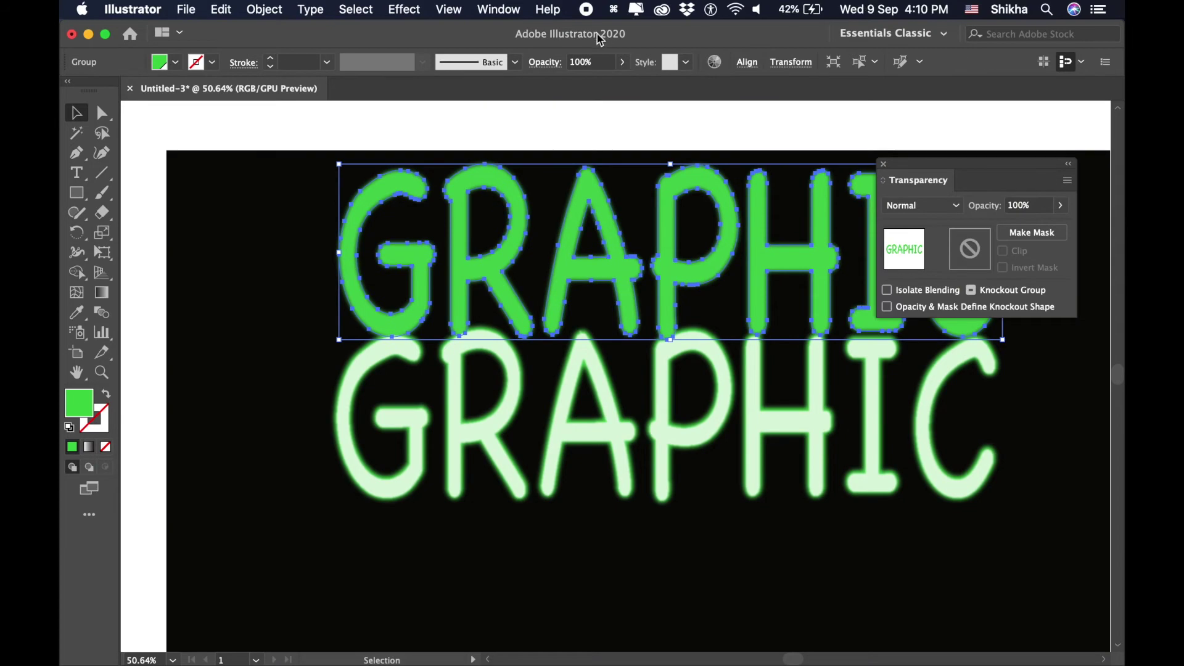
Step: Apply a 20-pixel Gaussian Blur to the duplicated green letters and move them back over the original word
left_click(404, 9)
mouse_move(546, 327)
left_click(679, 326)
left_click(862, 212)
double_click(999, 177)
key("BackSpace")
type("20")
left_click(1043, 212)
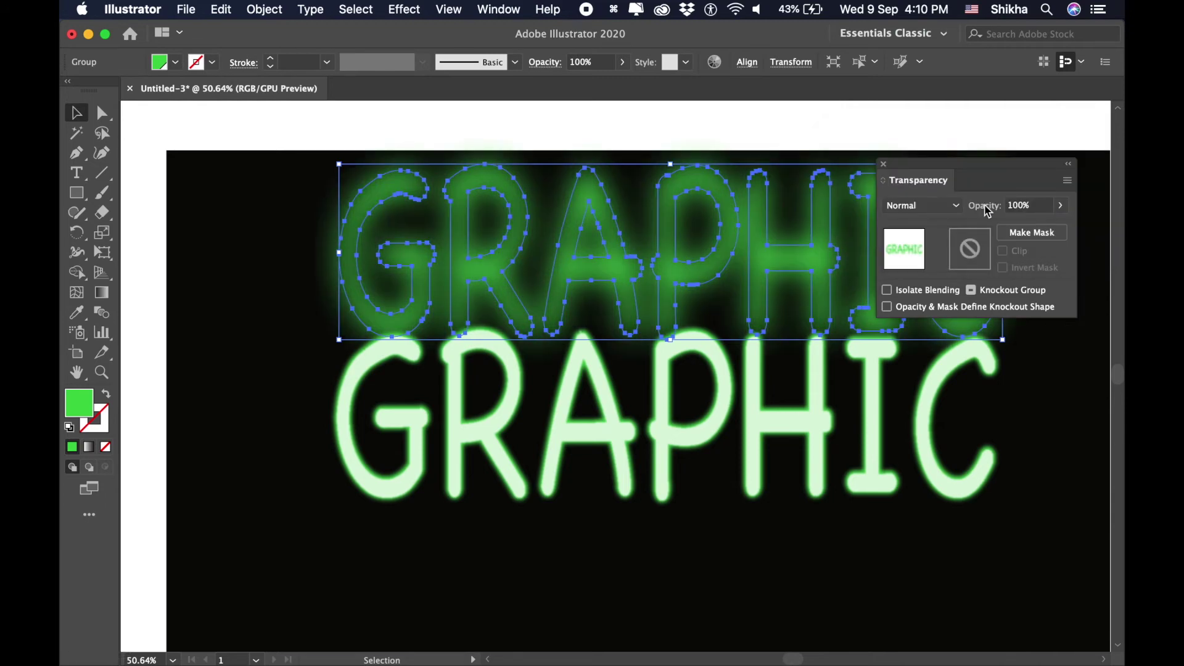
left_click(883, 164)
left_click_drag(744, 279, 740, 400)
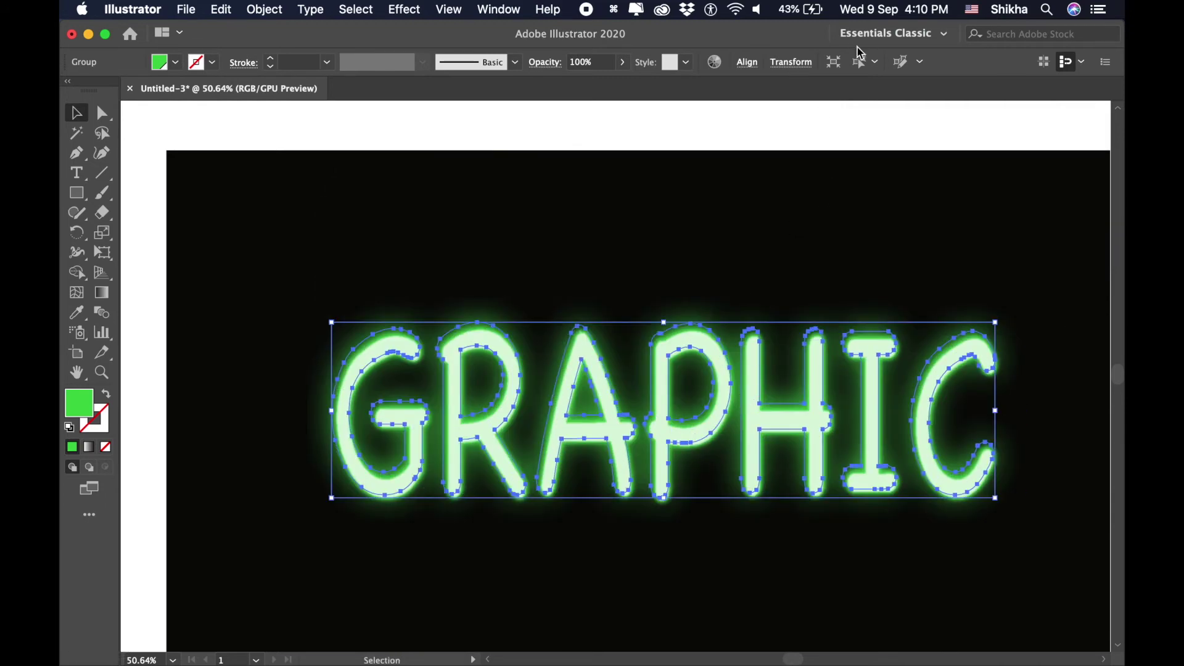
Step: Set the opacity of the blurred green copy to 70% and deselect it
left_click(499, 10)
left_click(606, 519)
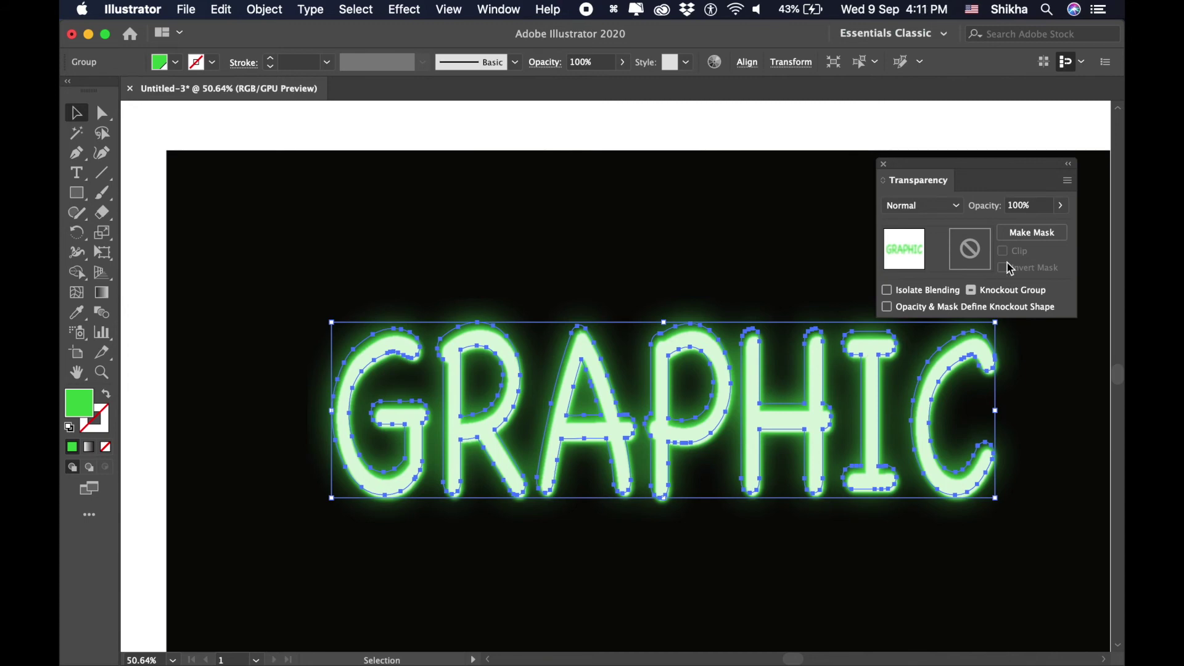
left_click(1060, 205)
left_click_drag(1056, 227, 1039, 232)
left_click(1018, 205)
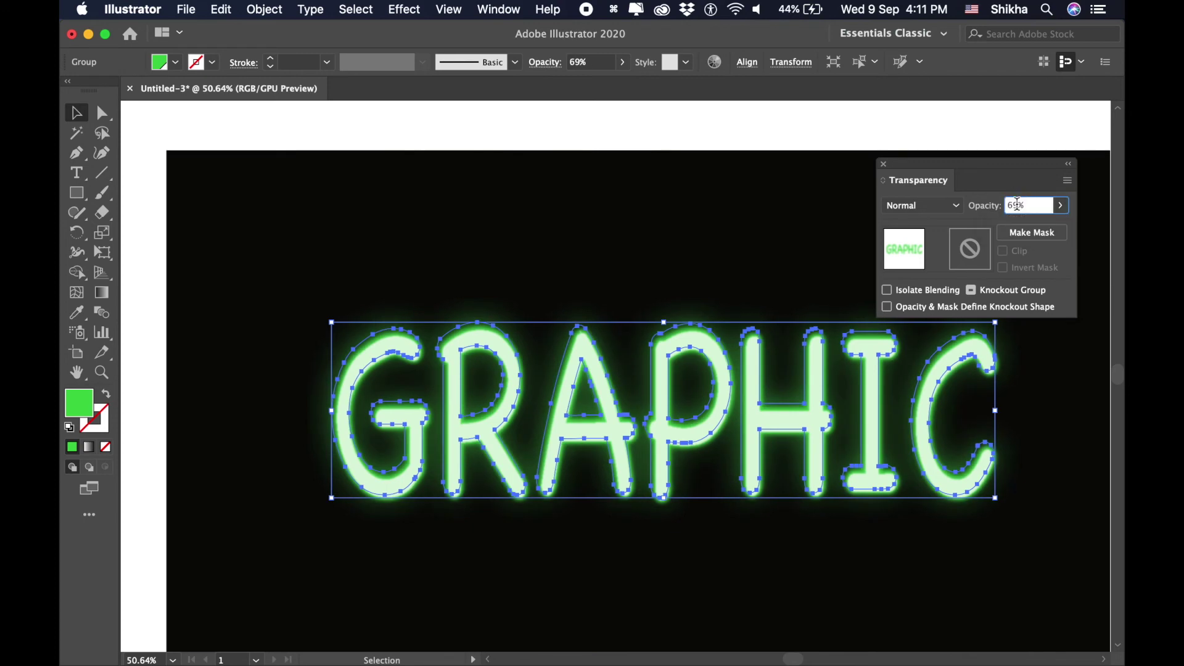
double_click(1015, 204)
key("BackSpace")
type("70")
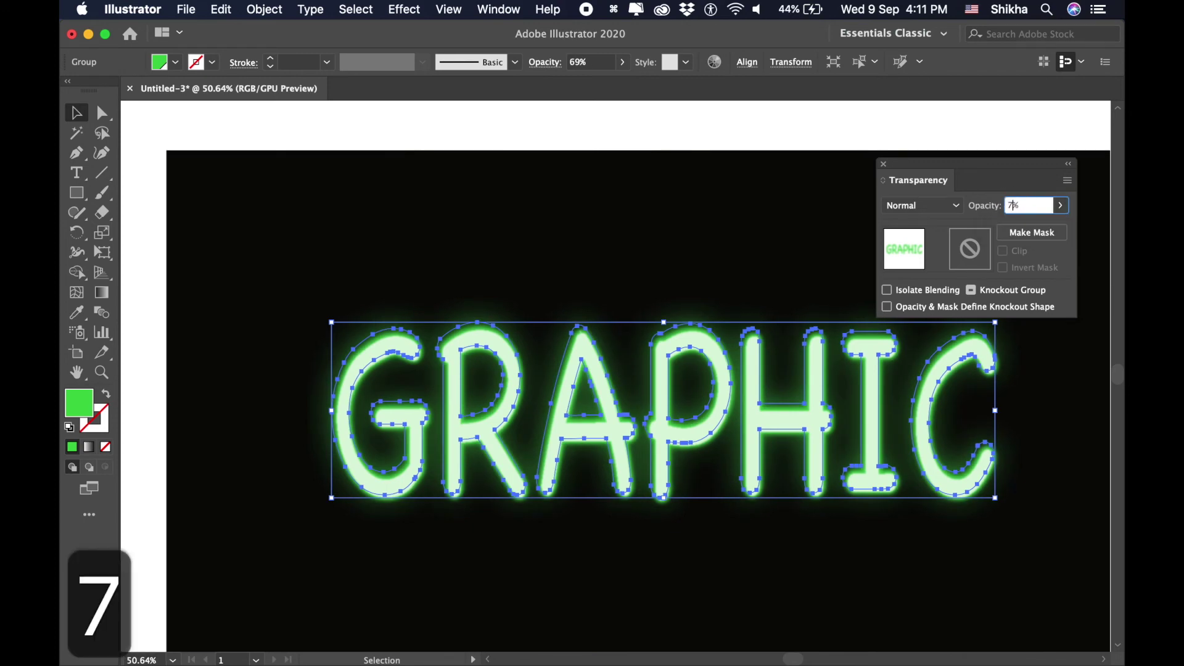
key("Return")
left_click(767, 243)
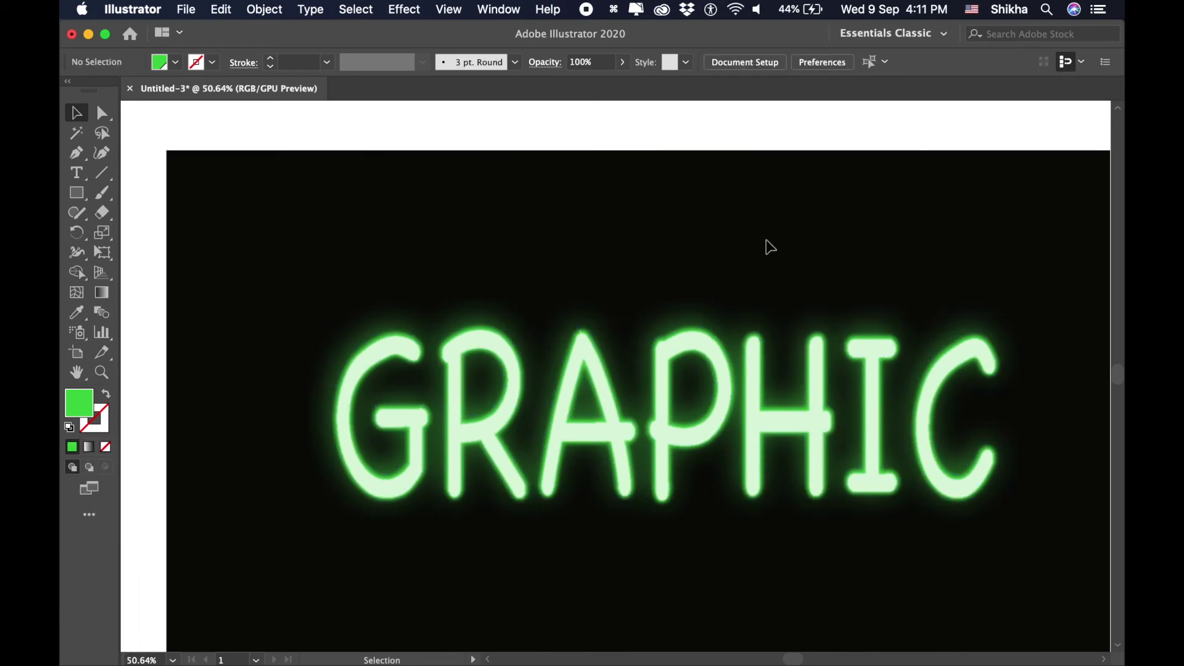
Step: Fill the blurred glow copy with the RGB Green swatch after trying yellow, cyan, blue and magenta, and deselect it
key("super+a")
left_click(499, 9)
left_click(525, 473)
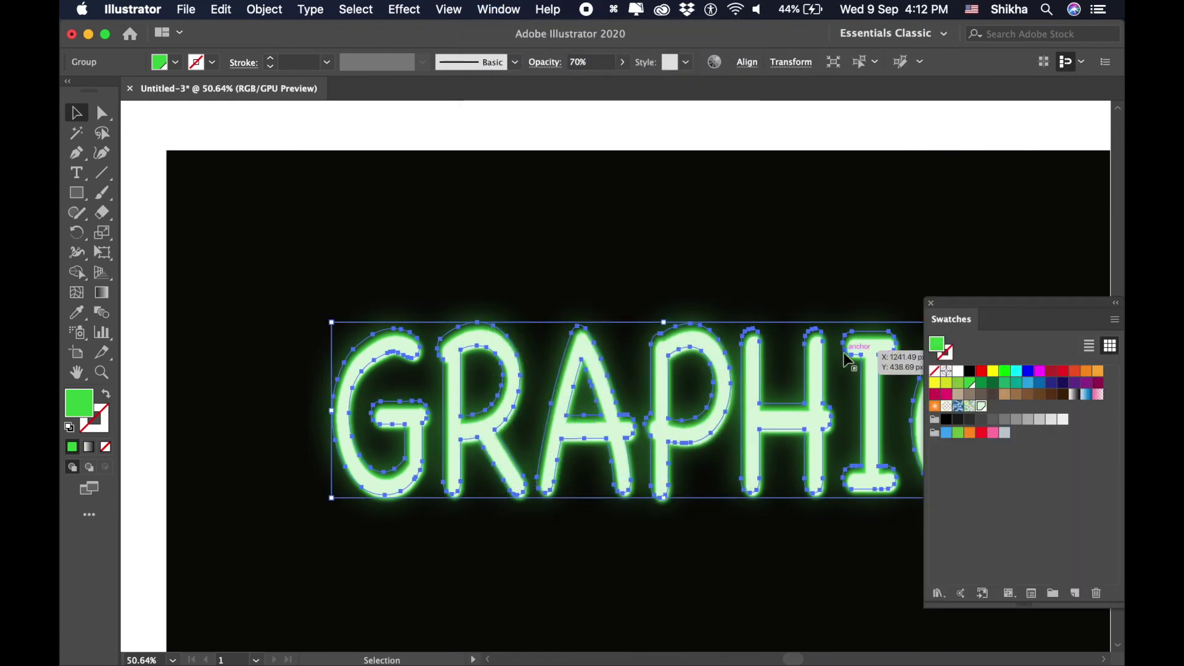
scroll(847, 361, "right", 3)
scroll(848, 360, "down", 1)
left_click(992, 371)
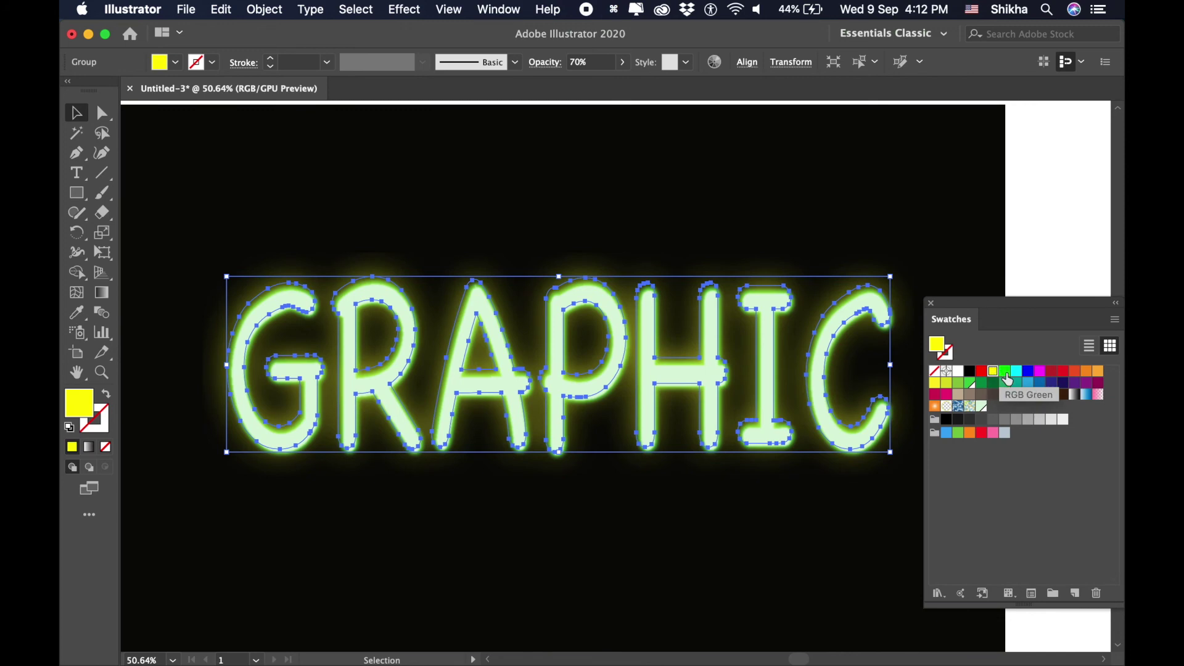
left_click(1007, 373)
left_click(1017, 373)
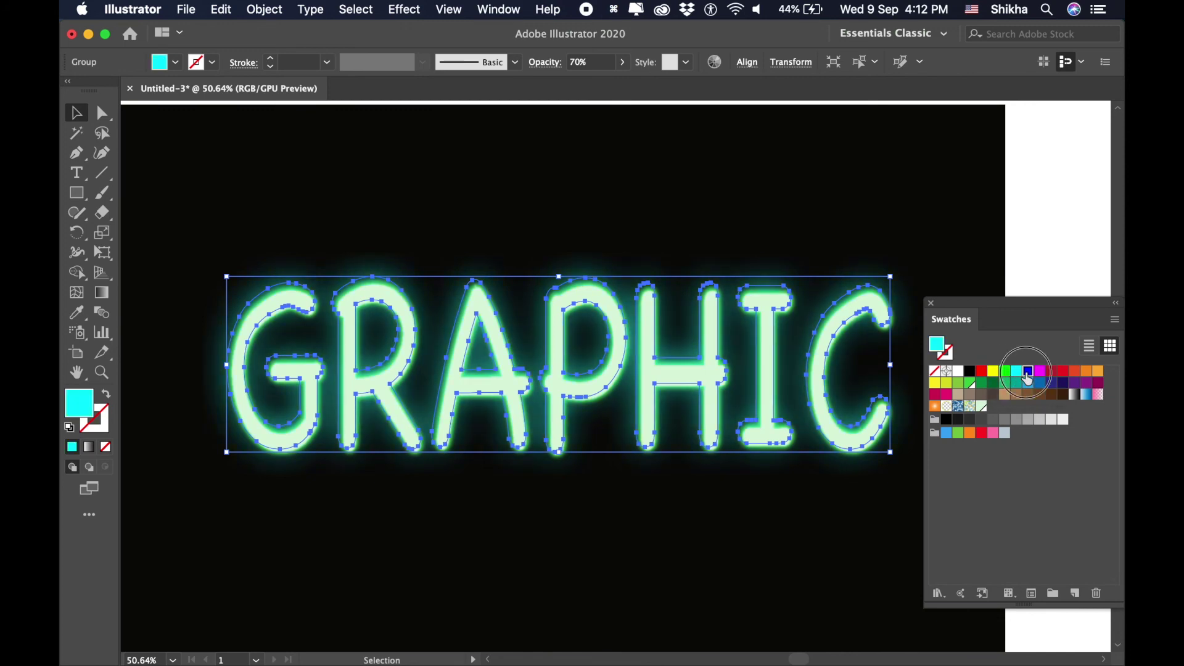
left_click(1028, 371)
left_click(1040, 372)
left_click(1028, 383)
left_click(1005, 371)
left_click(960, 263)
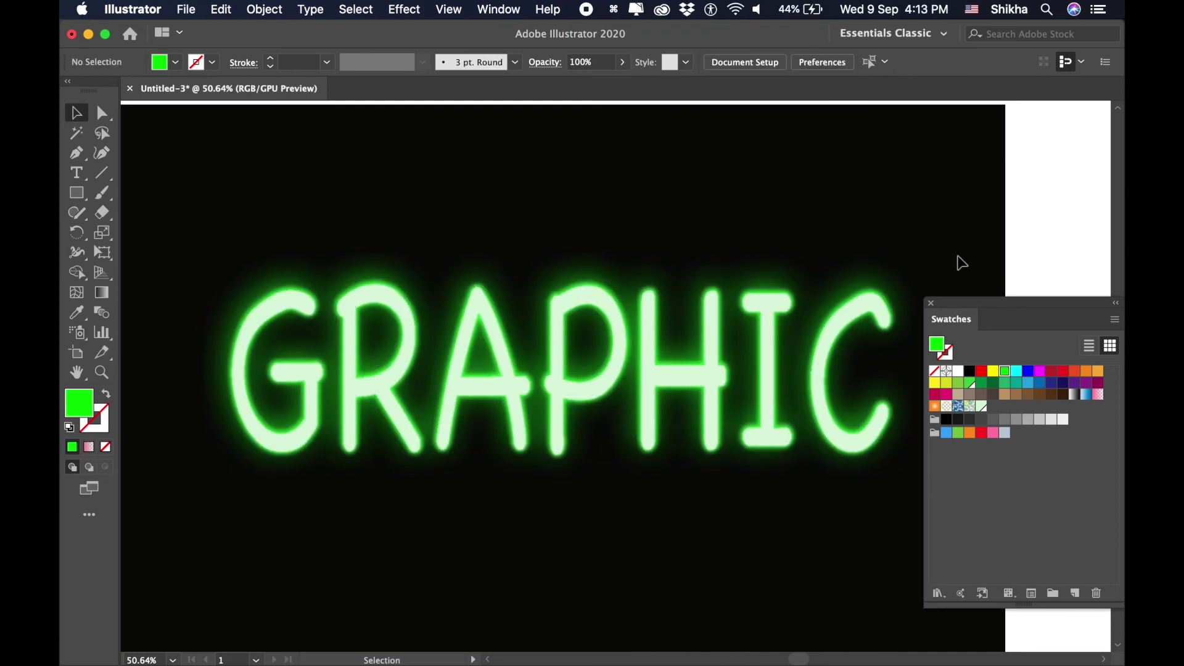
Step: Put away the swatches and inspect the glow around the finished neon lettering
key("shift+Tab")
scroll(610, 167, "up", 5)
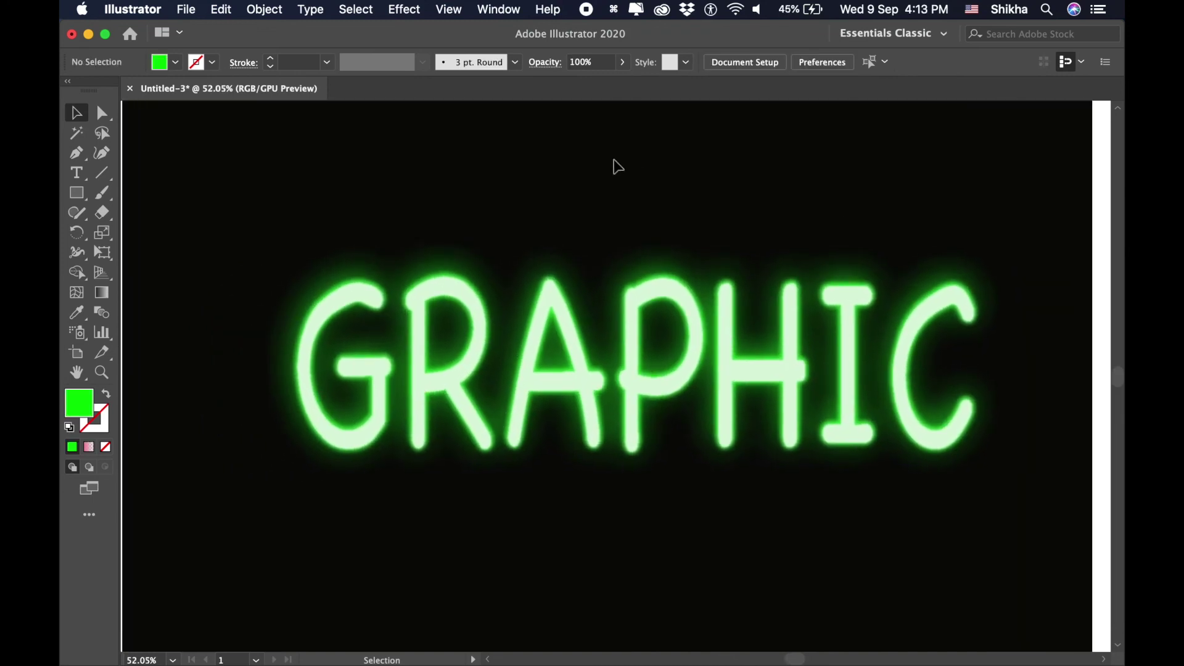
scroll(617, 166, "down", 3)
scroll(616, 166, "right", 2)
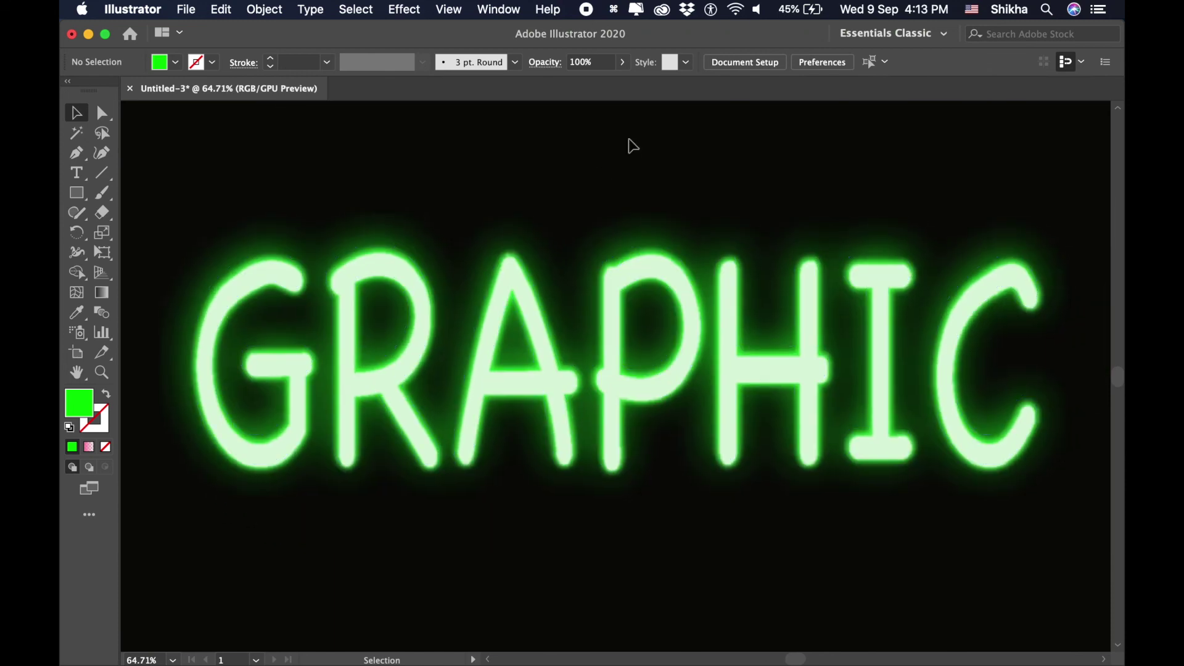